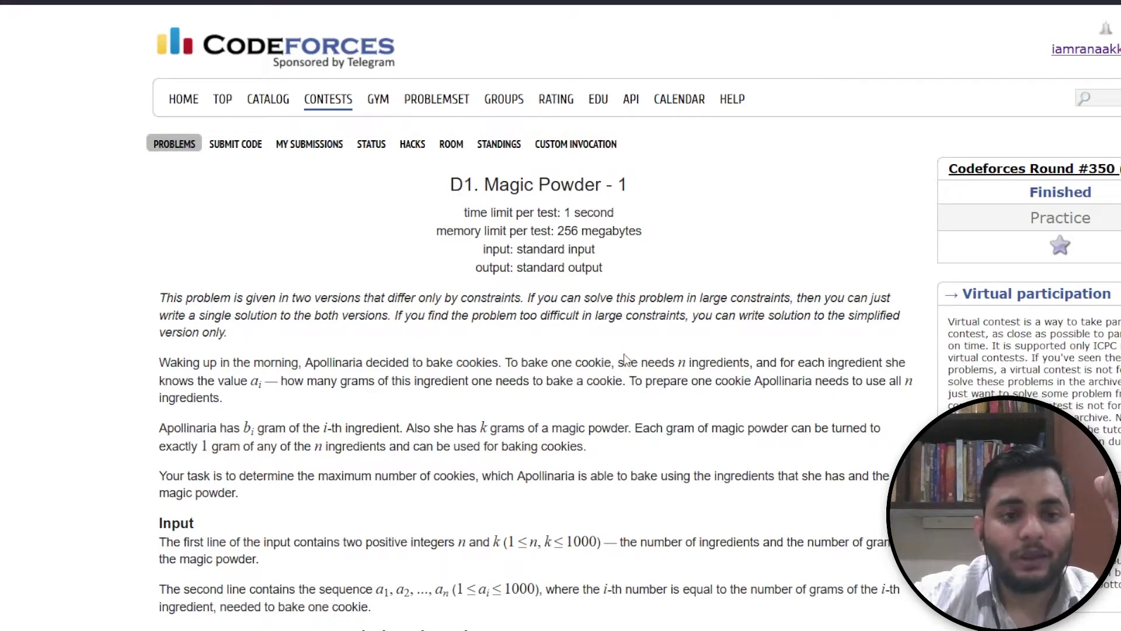
scroll(623, 356, down, 1)
scroll(625, 359, down, 1)
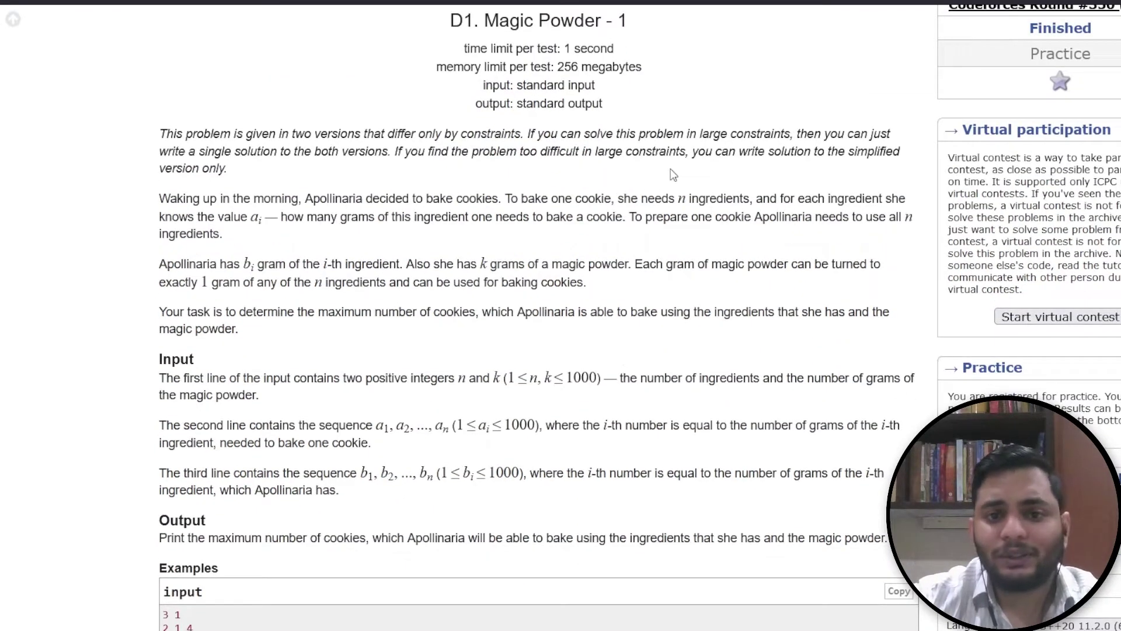
scroll(672, 174, down, 1)
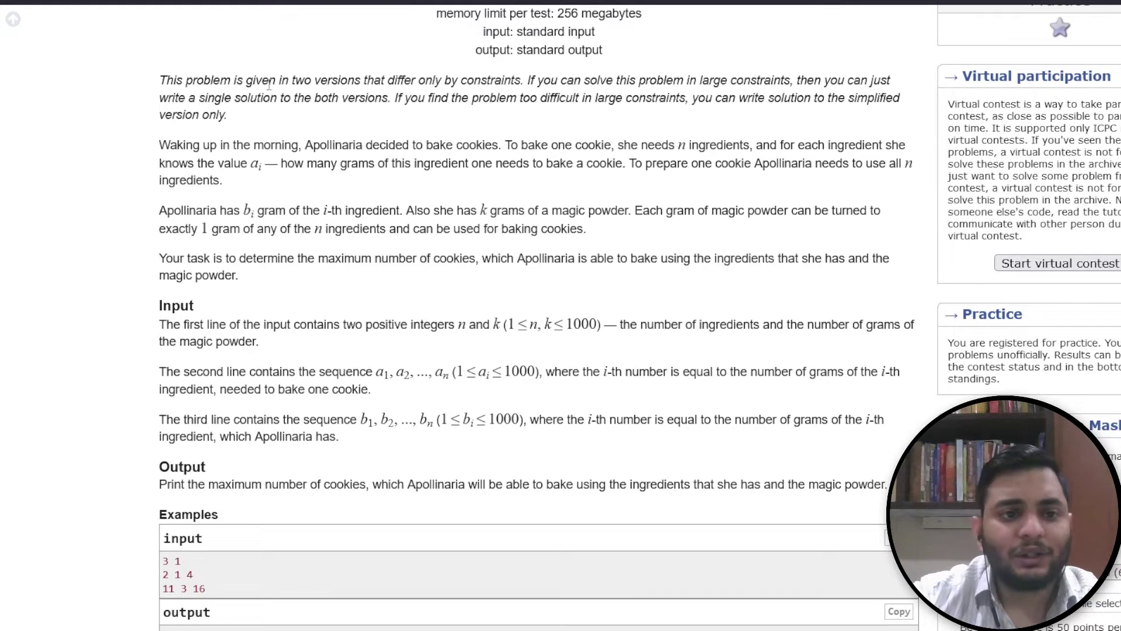
scroll(344, 97, down, 1)
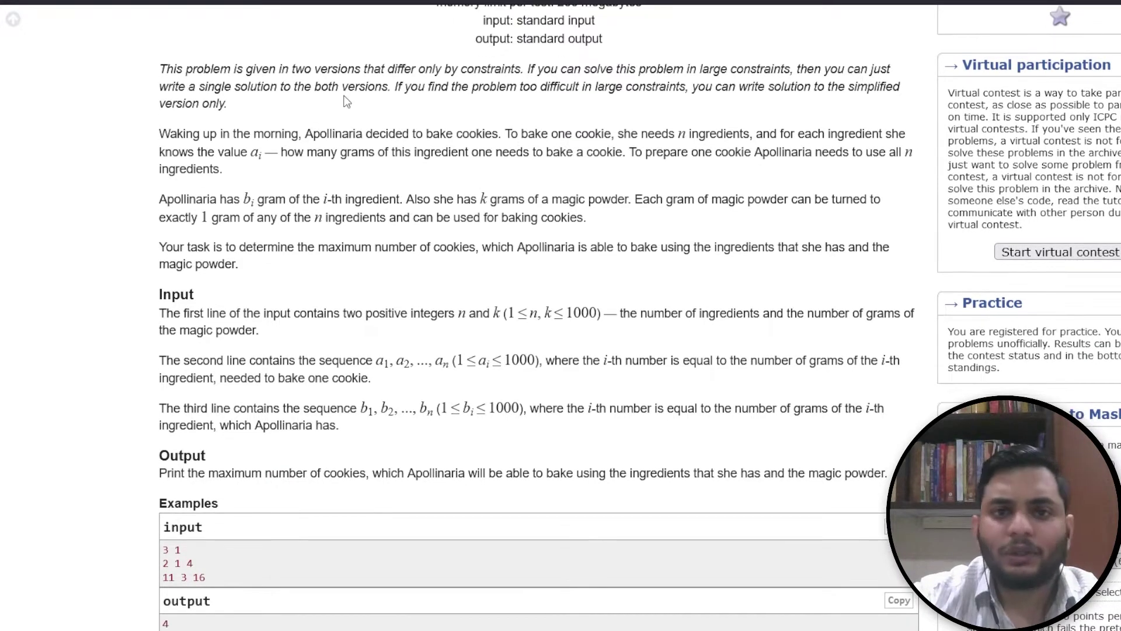
scroll(347, 101, down, 1)
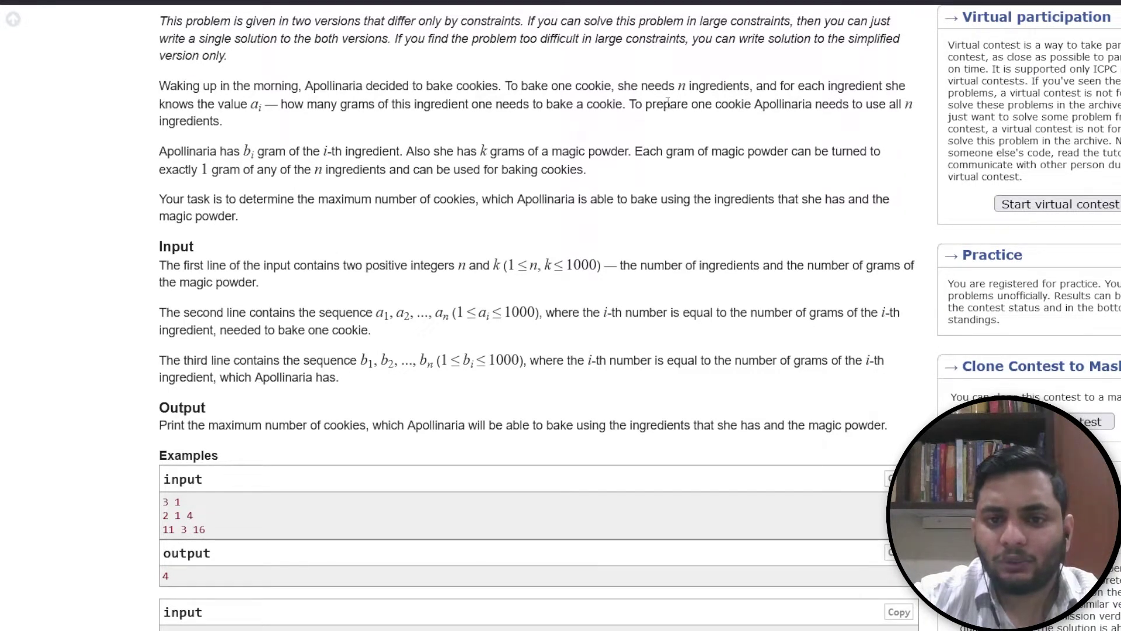
Write a comment in main listing indices 1 2 3 4 5 6 and amounts a1 a2 a3 a4 a5
drag(619, 87, 735, 85)
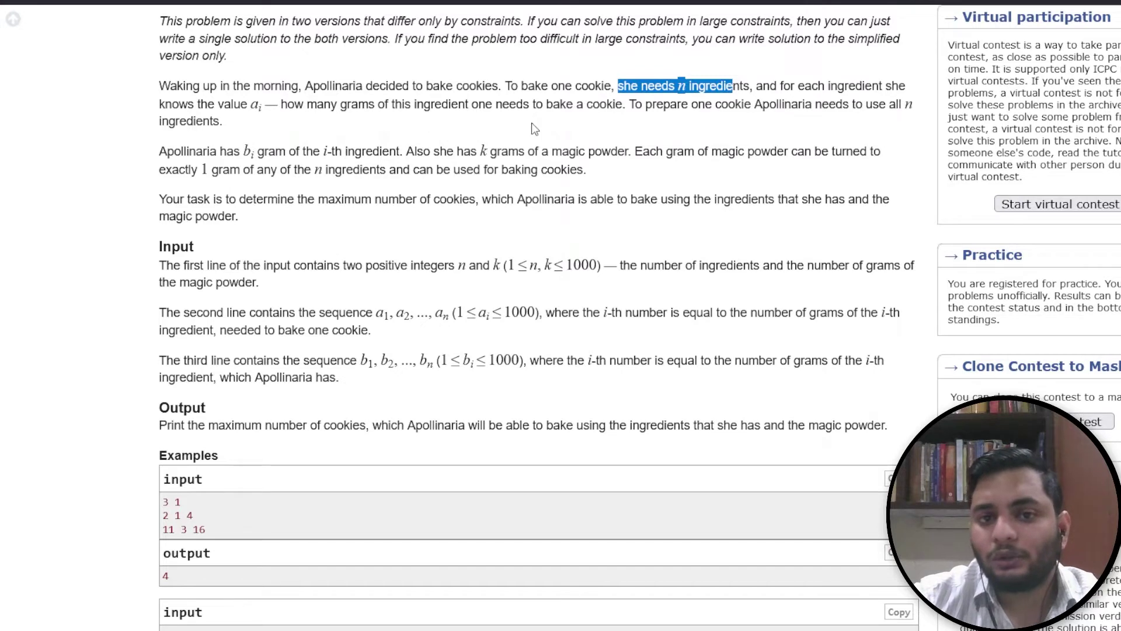
scroll(627, 155, down, 1)
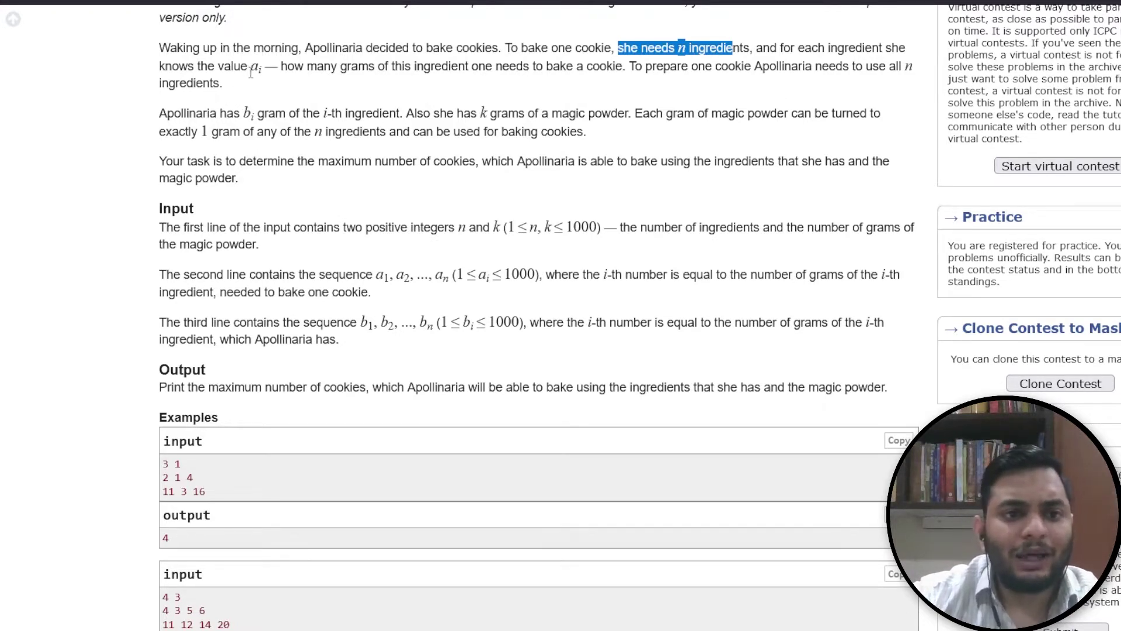
scroll(322, 113, up, 1)
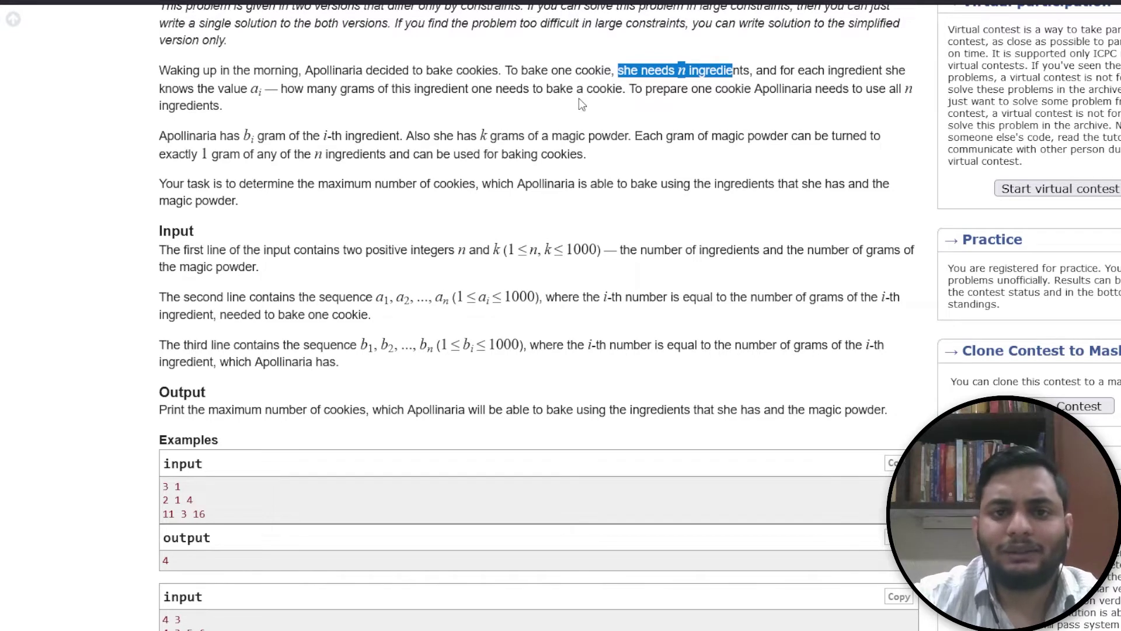
scroll(350, 82, down, 1)
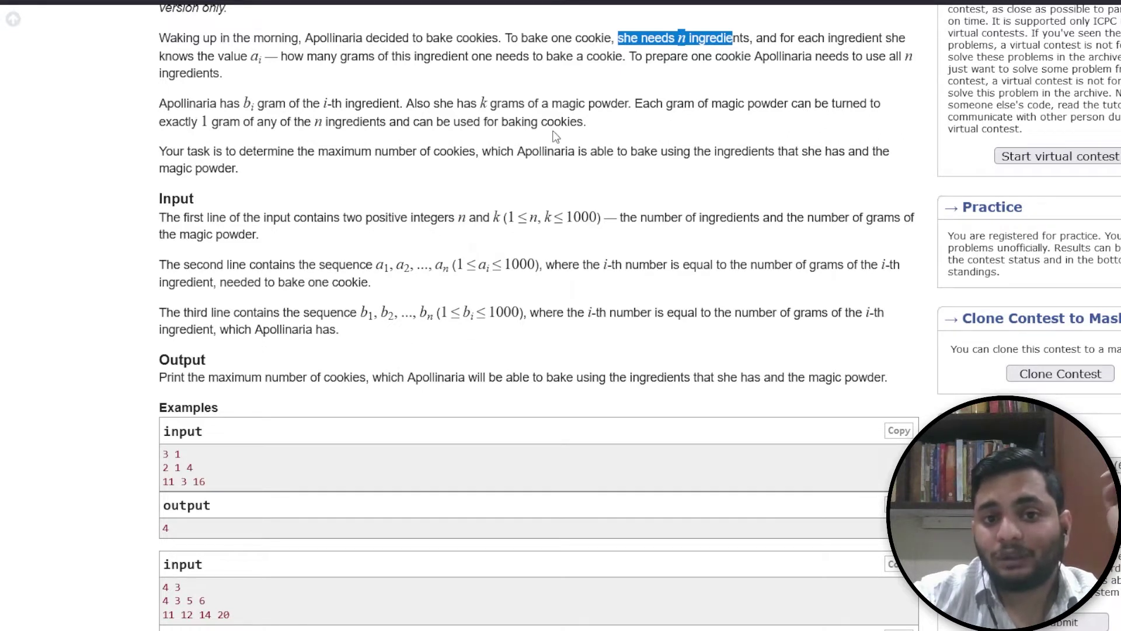
scroll(688, 130, up, 1)
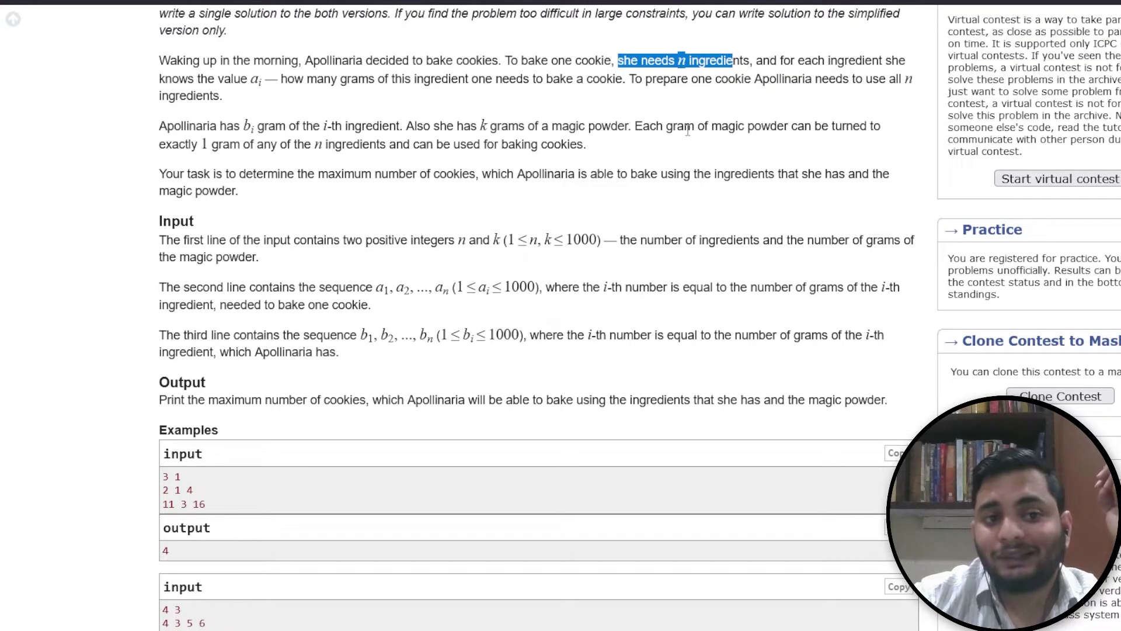
scroll(687, 130, up, 3)
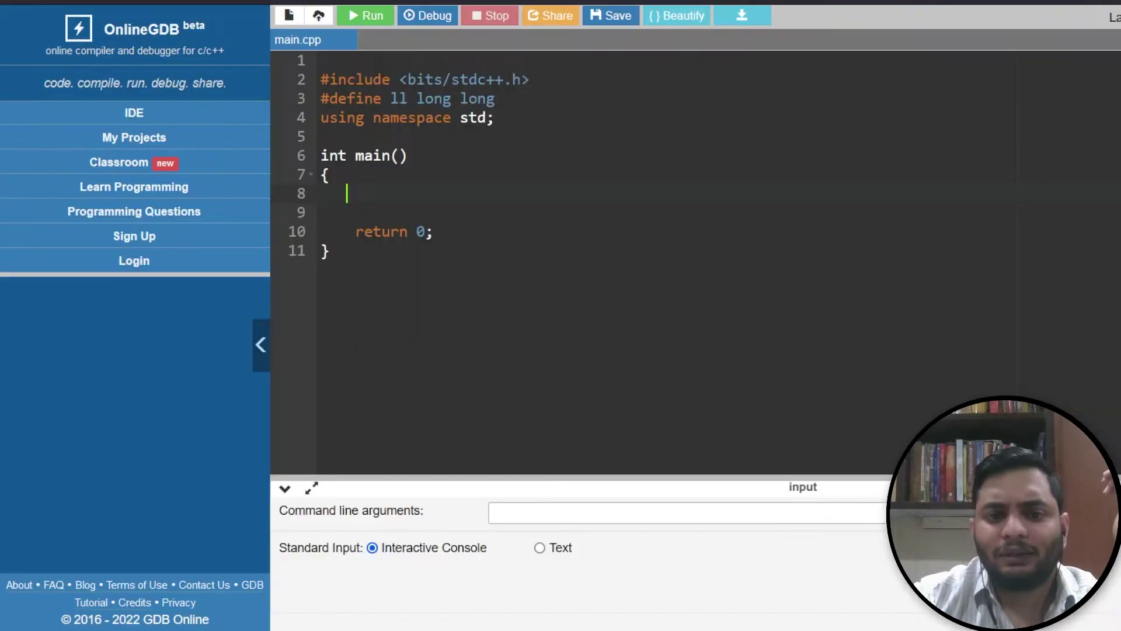
text(/)
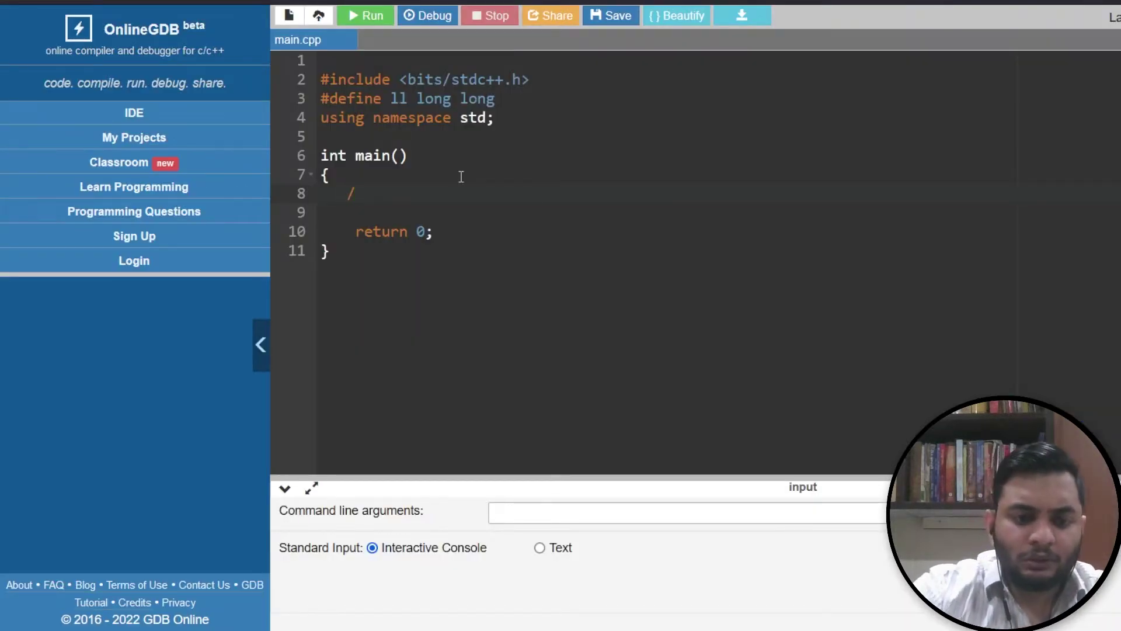
text(*)
key(Return)
key(Return)
key(Return)
text(*)
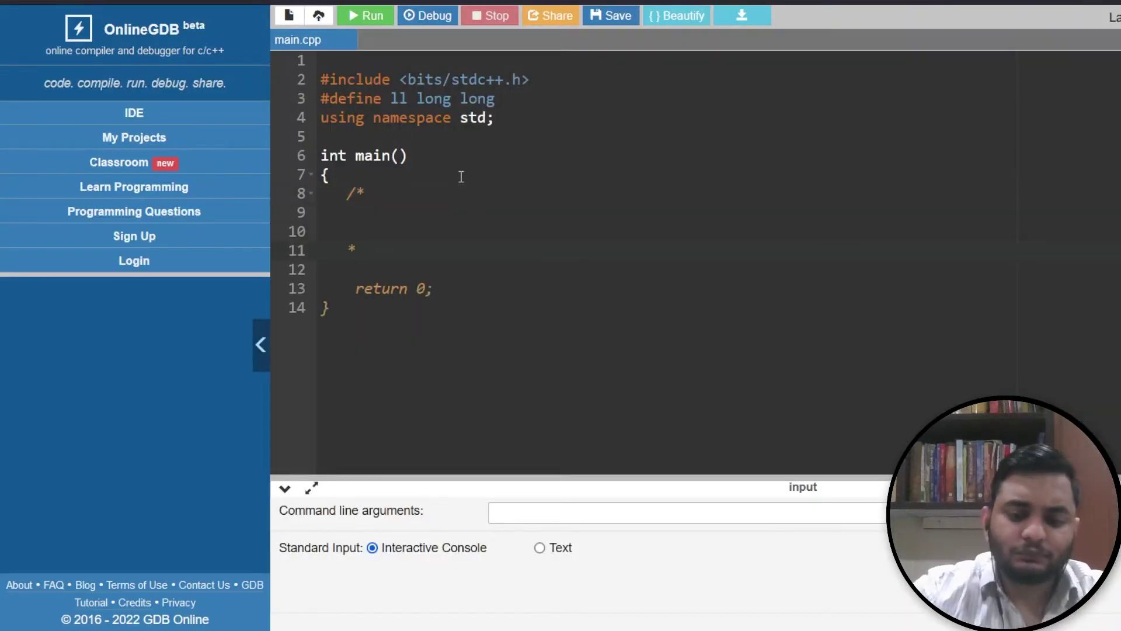
text(/)
click(366, 205)
text(1 2 34)
key(BackSpace)
text(4 5 6)
key(Return)
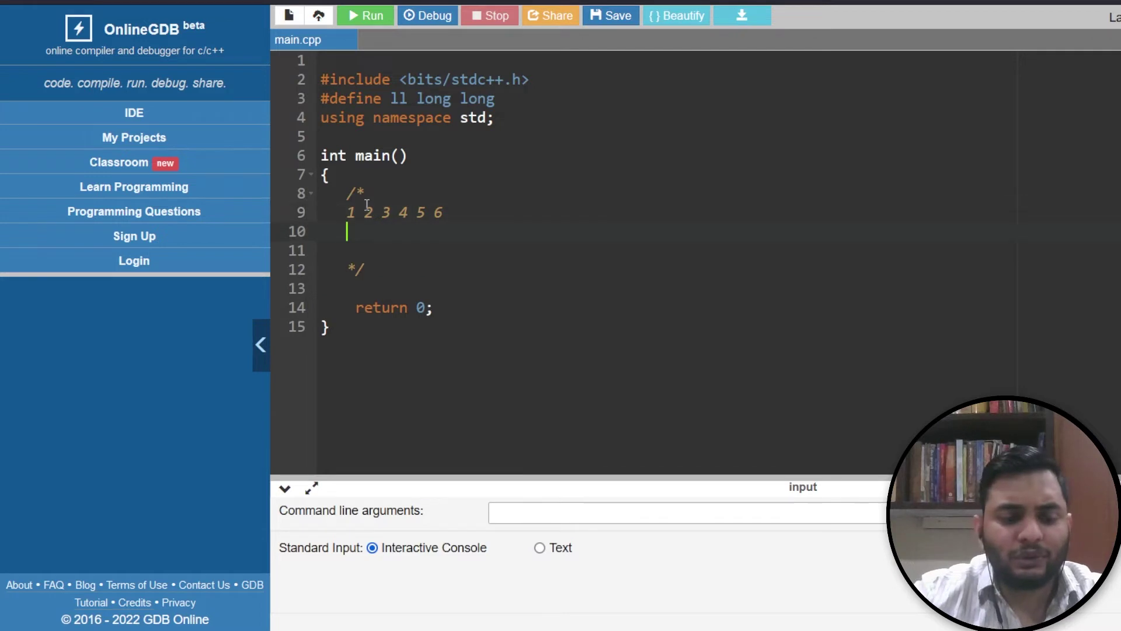
text(a1)
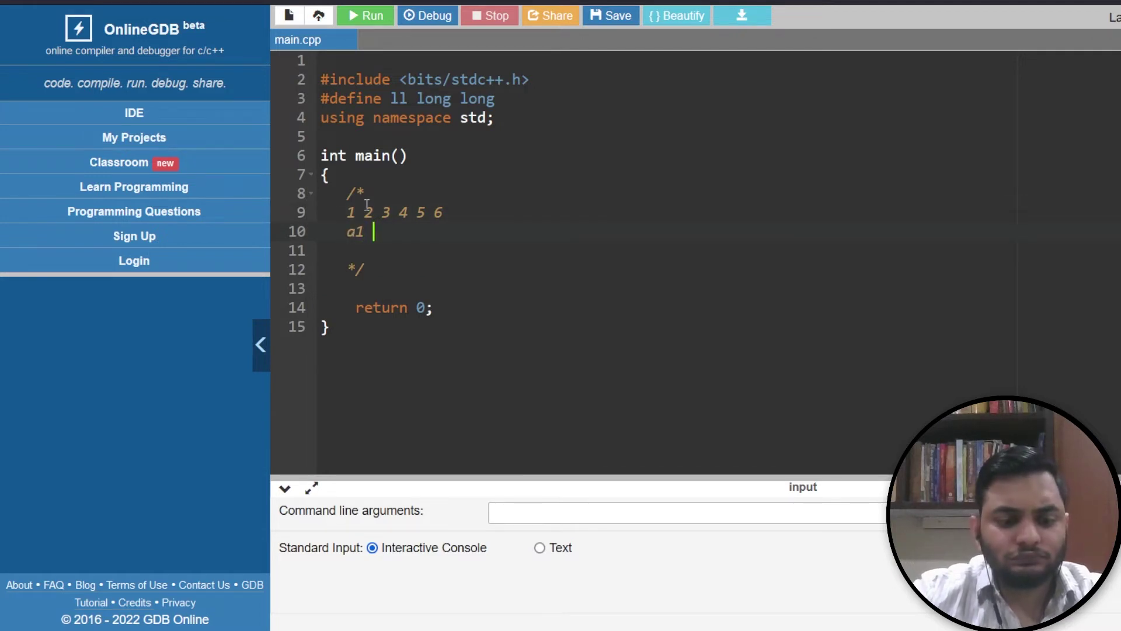
text( a2 a3 )
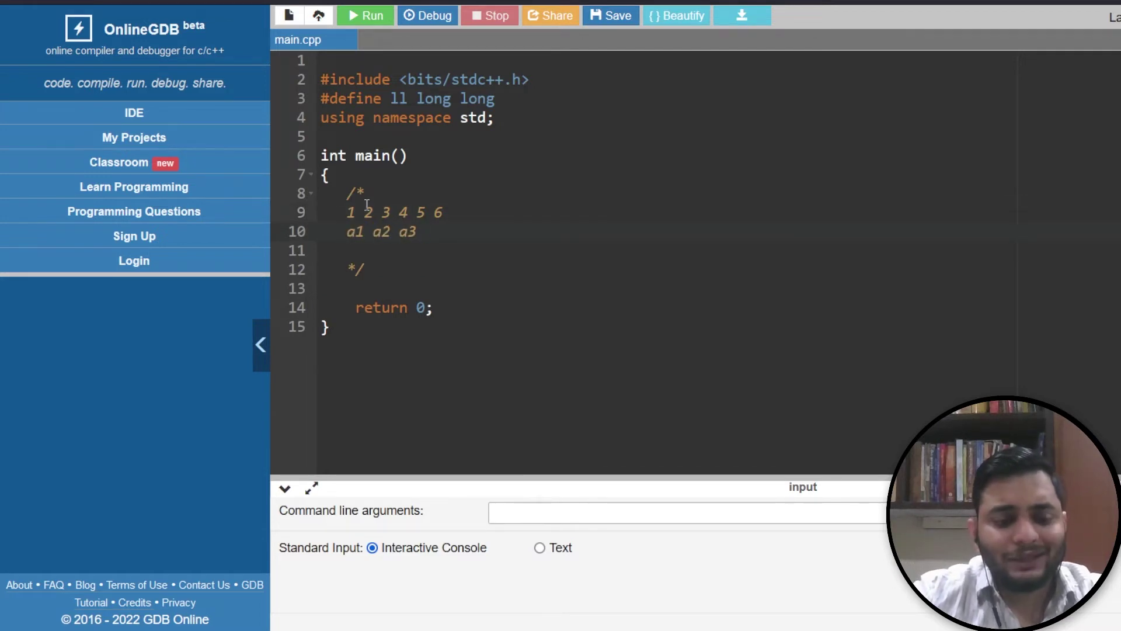
text(q4)
key(BackSpace)
key(BackSpace)
text(q4 q5)
key(Left)
key(Left)
key(Left)
key(Left)
key(BackSpace)
text(a)
key(Right)
key(Right)
key(Right)
key(Right)
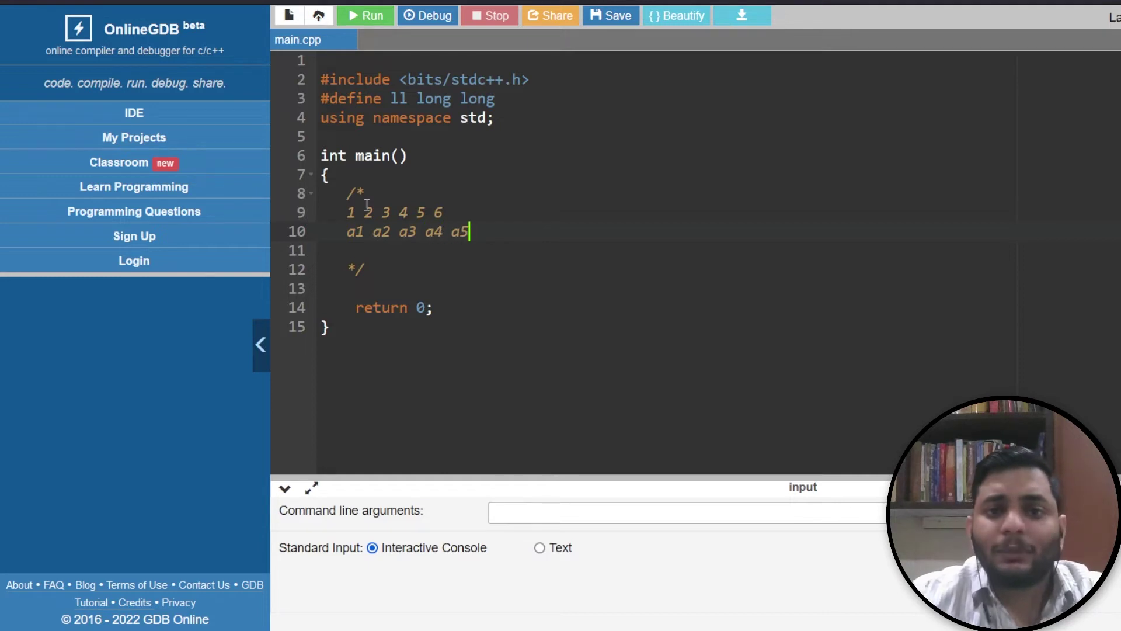
key(Return)
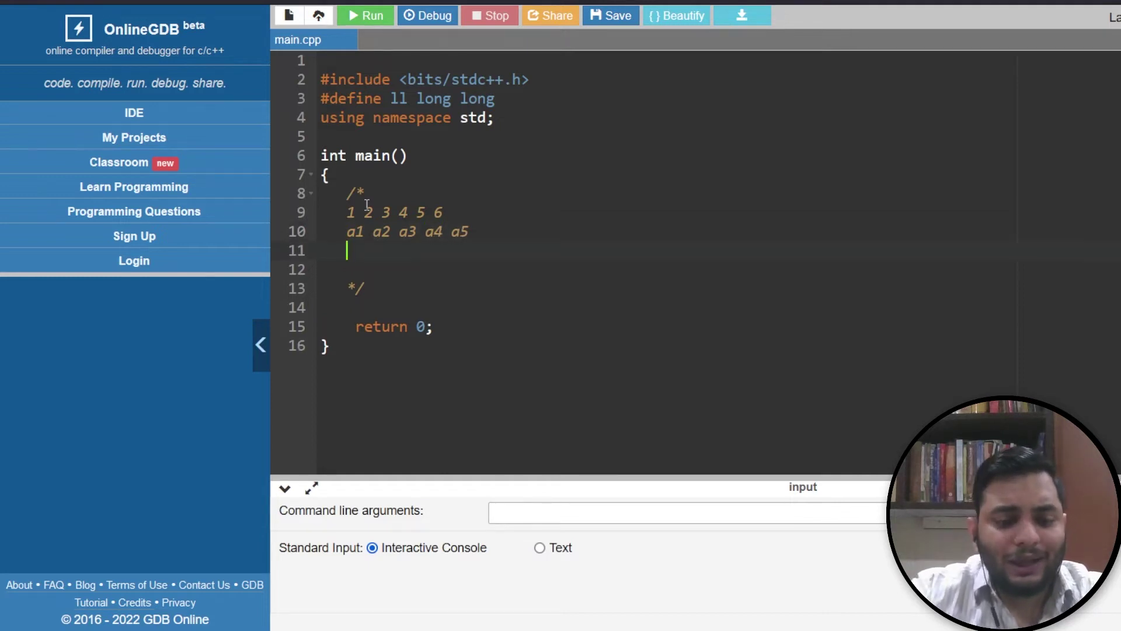
text(b1 b2 b3 b4 b5)
Return to the Magic Powder statement to reread its input format and examples
key(alt+Tab)
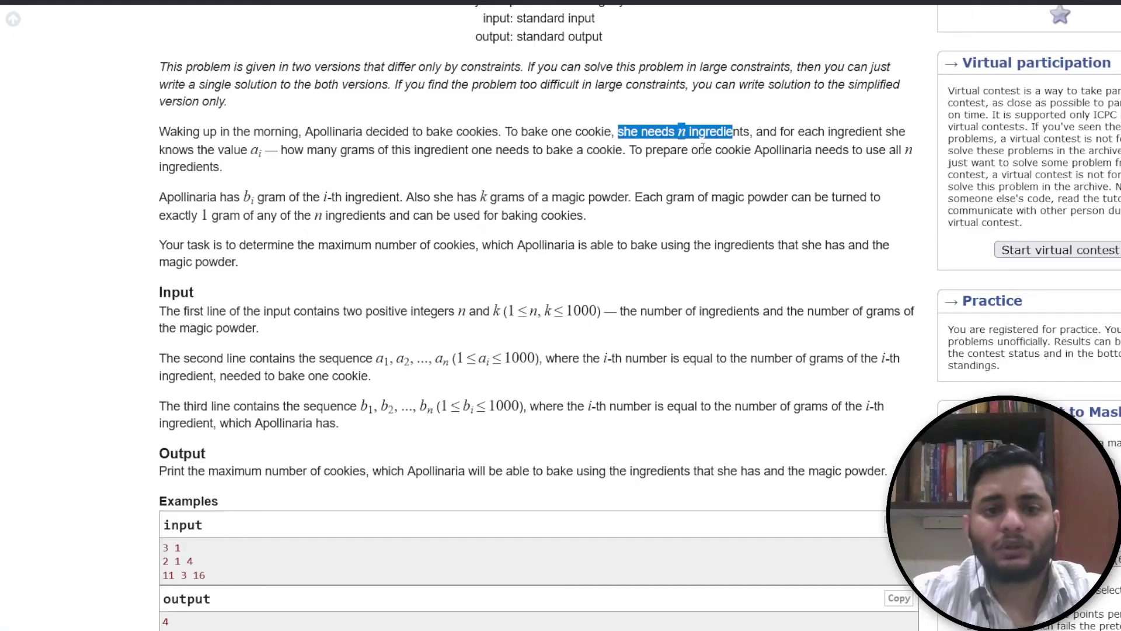
scroll(383, 189, down, 1)
scroll(384, 188, down, 1)
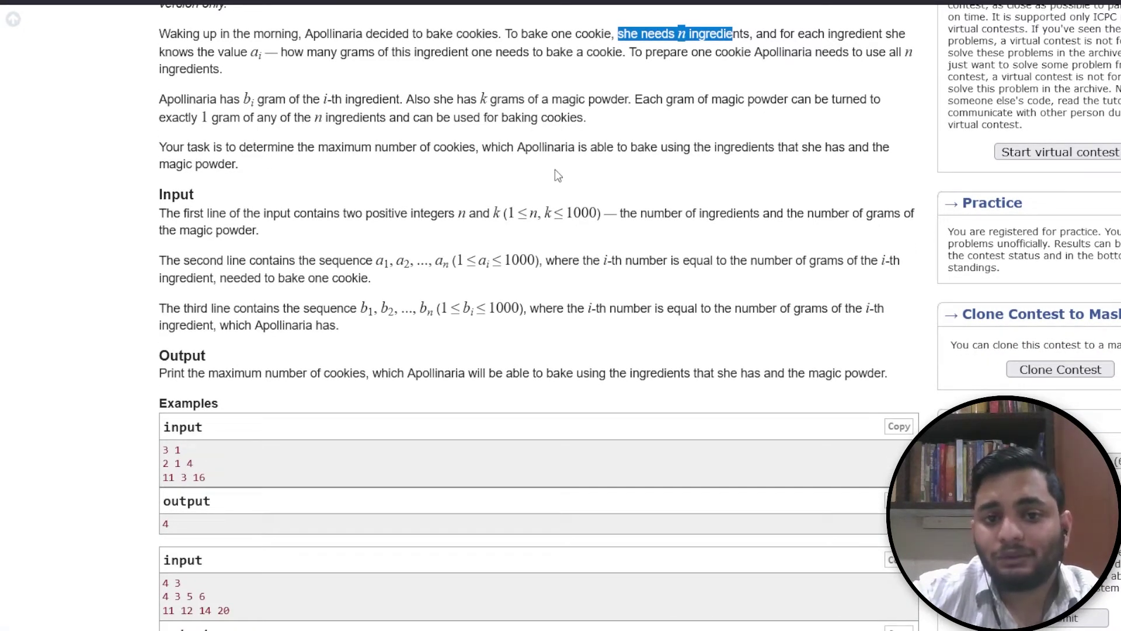
scroll(555, 174, down, 1)
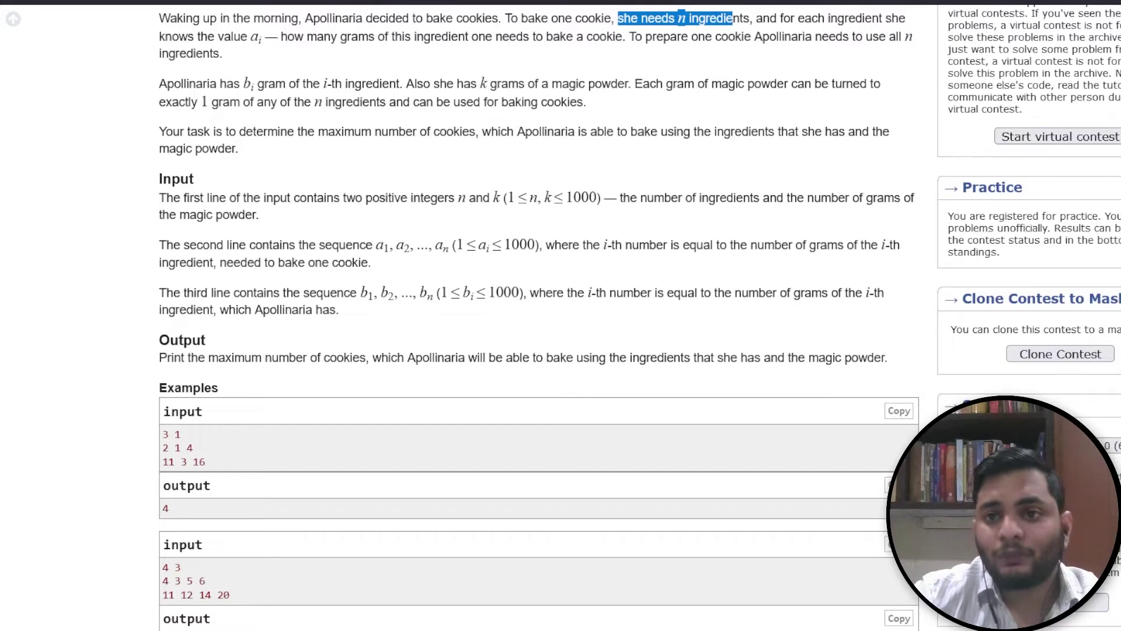
Add the note 'k gm of magic ingredient ,' on line 13 of the comment
key(Return)
key(Return)
text(k gm of mo)
key(BackSpace)
text(agic ingrdient)
key(BackSpace)
key(BackSpace)
key(BackSpace)
key(BackSpace)
key(BackSpace)
text(edient ,)
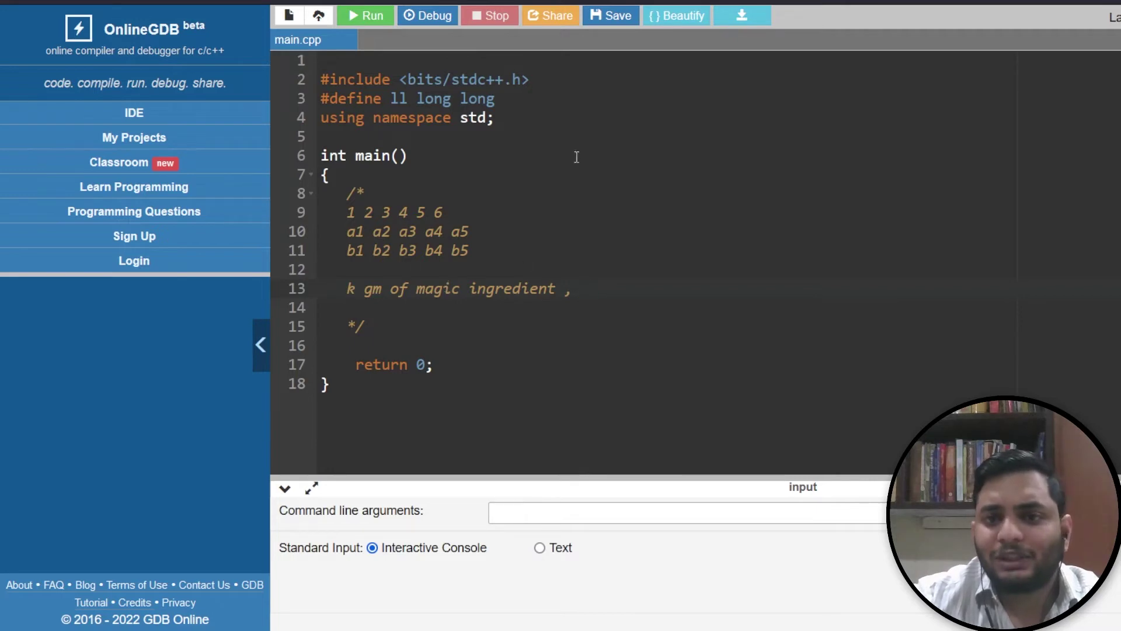
Review the Codeforces input constraints, highlighting the 1000 upper limit on k
key(ctrl+Tab)
scroll(610, 182, down, 2)
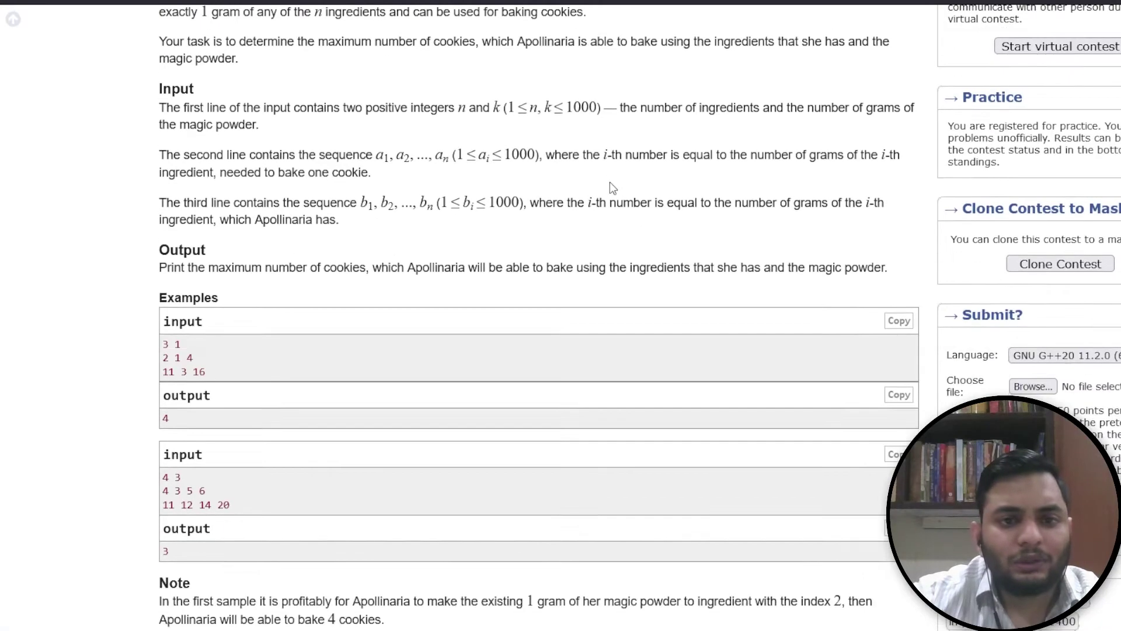
scroll(556, 109, up, 1)
scroll(556, 108, up, 1)
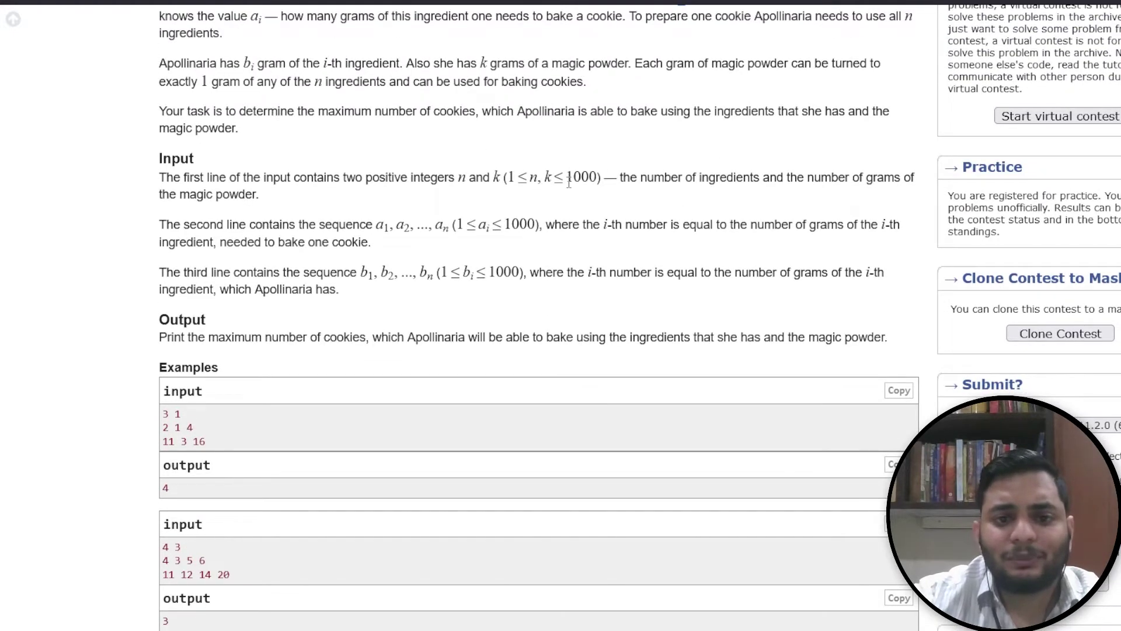
scroll(568, 180, down, 2)
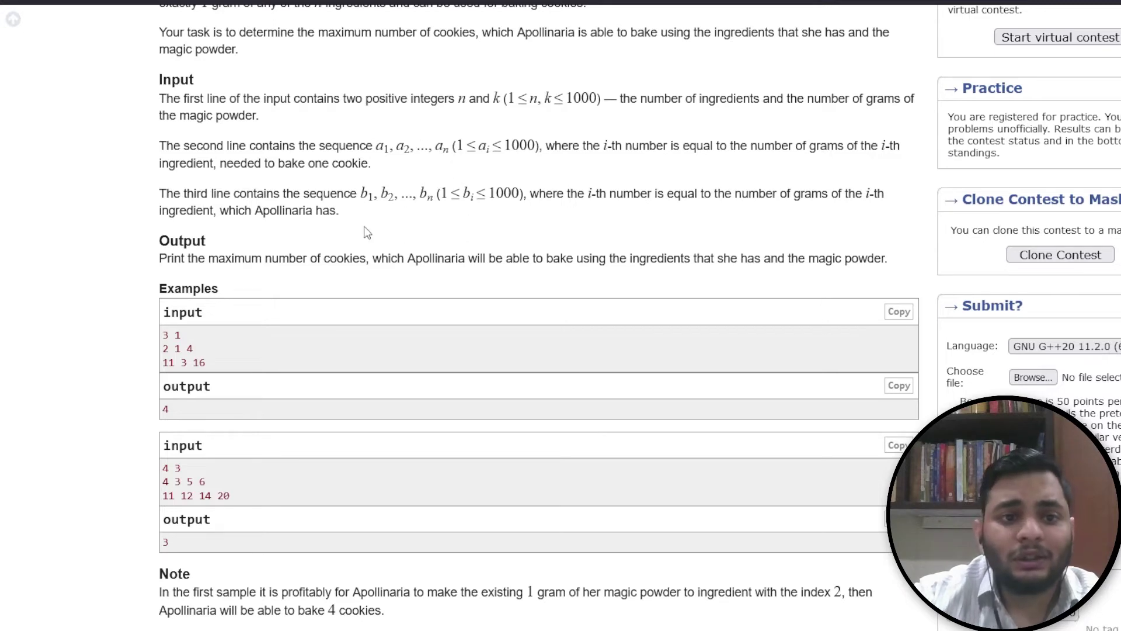
scroll(366, 232, down, 1)
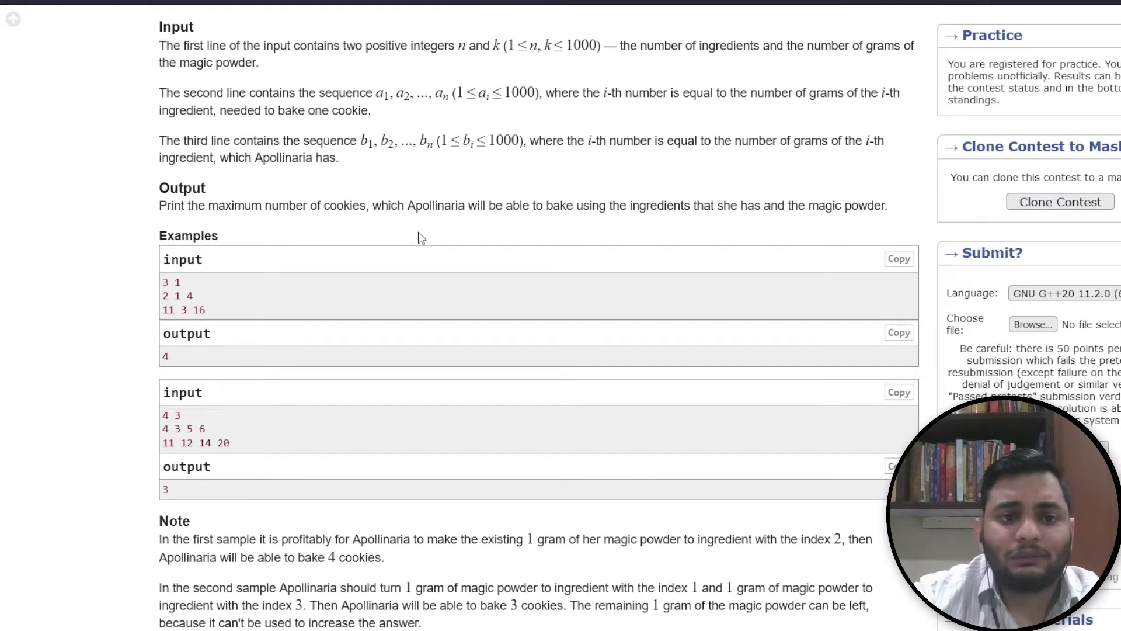
scroll(405, 159, down, 2)
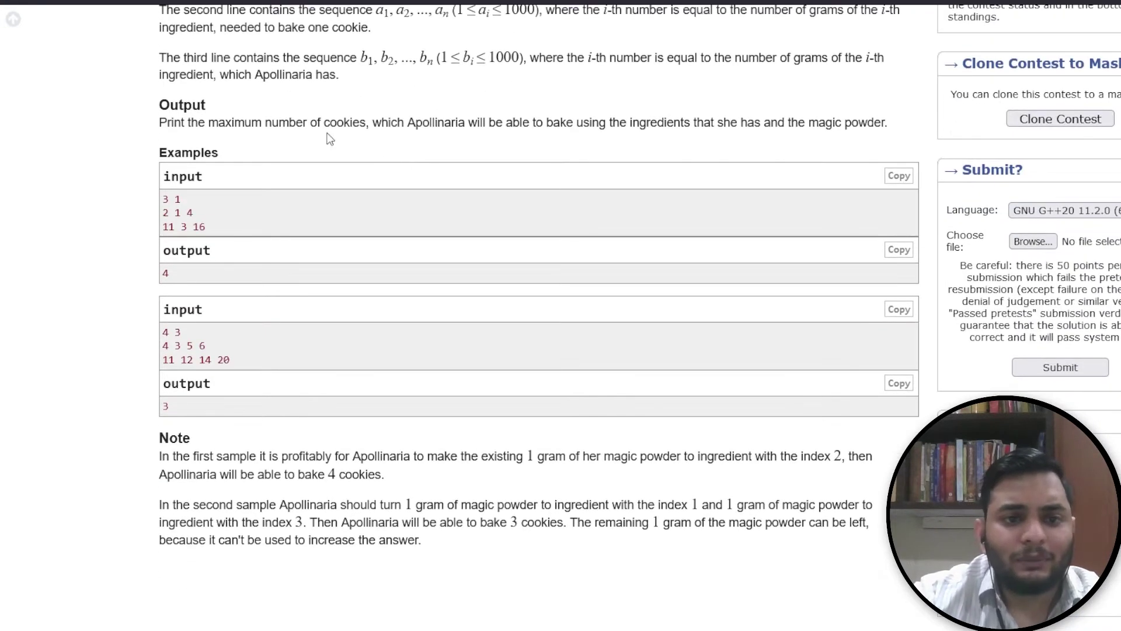
scroll(329, 139, down, 3)
scroll(329, 139, up, 1)
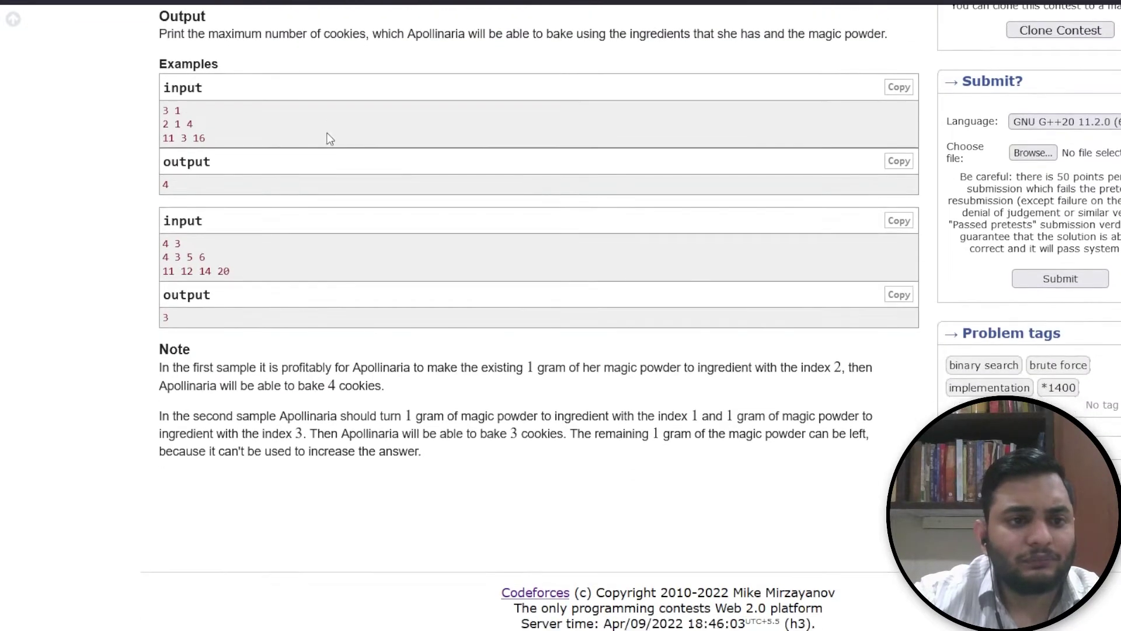
scroll(212, 129, up, 1)
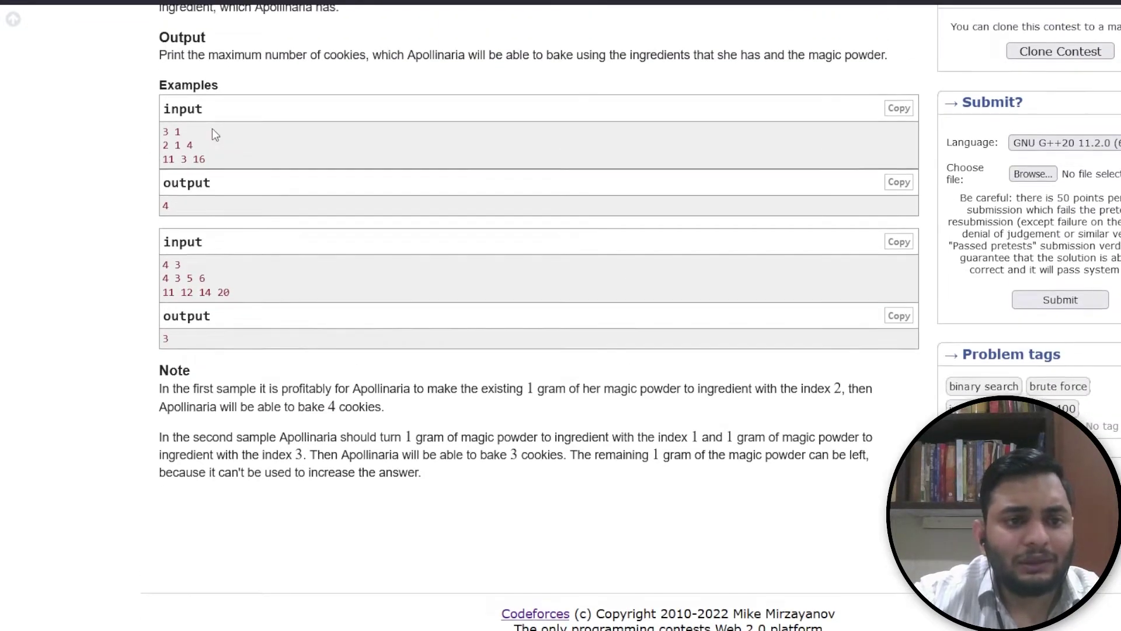
scroll(212, 129, down, 1)
scroll(212, 129, down, 1)
scroll(212, 128, up, 1)
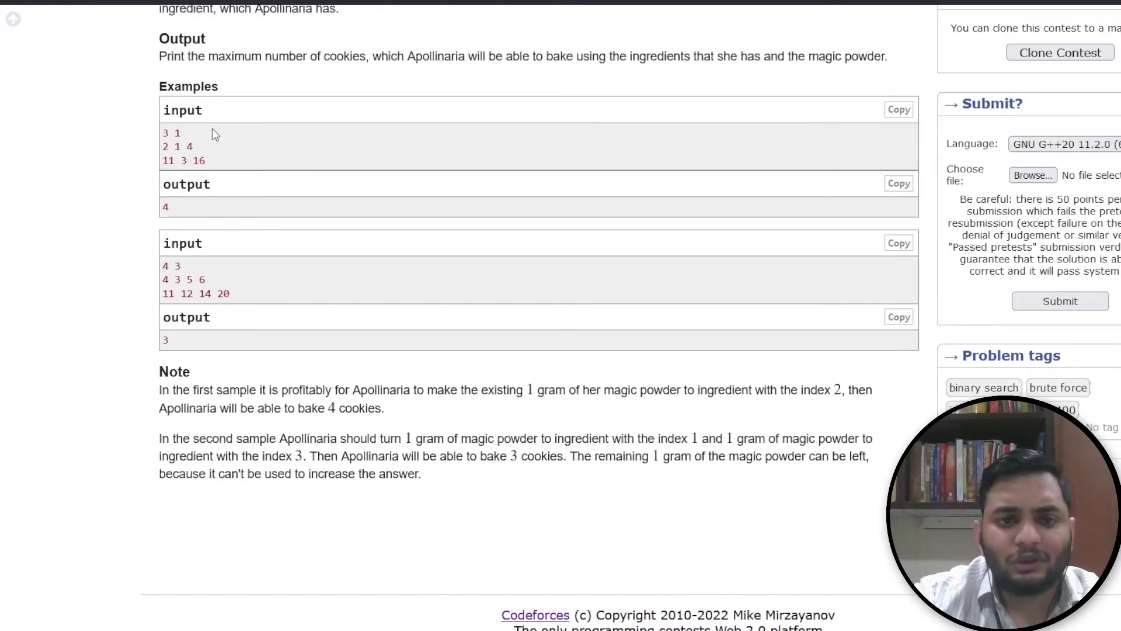
scroll(212, 128, up, 3)
scroll(212, 129, down, 1)
scroll(213, 129, down, 1)
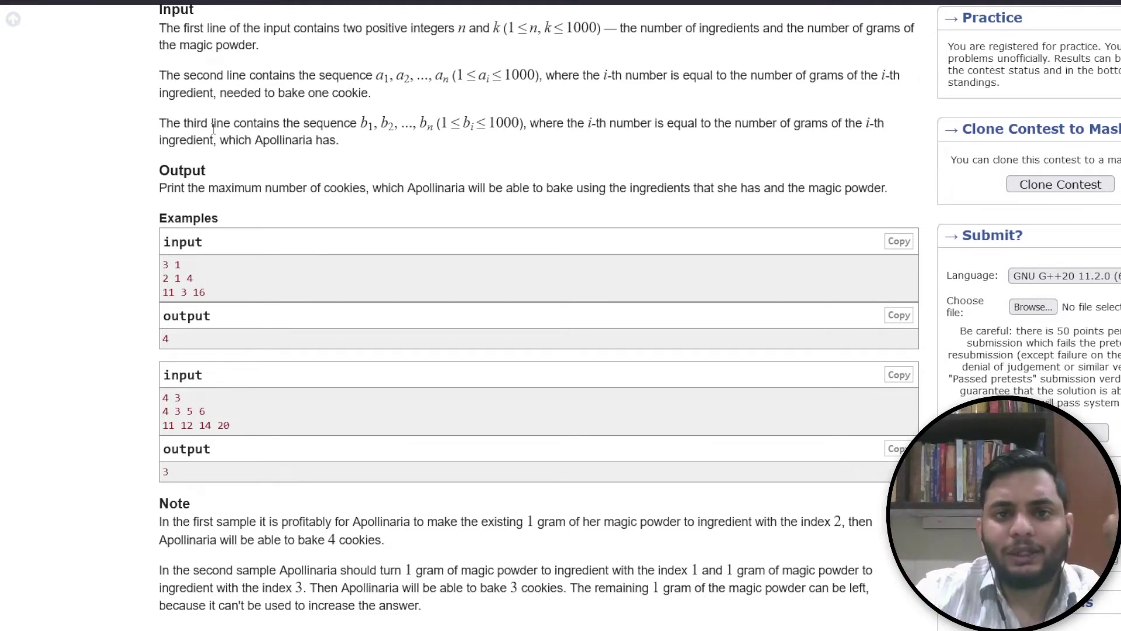
scroll(408, 140, up, 1)
scroll(707, 121, up, 3)
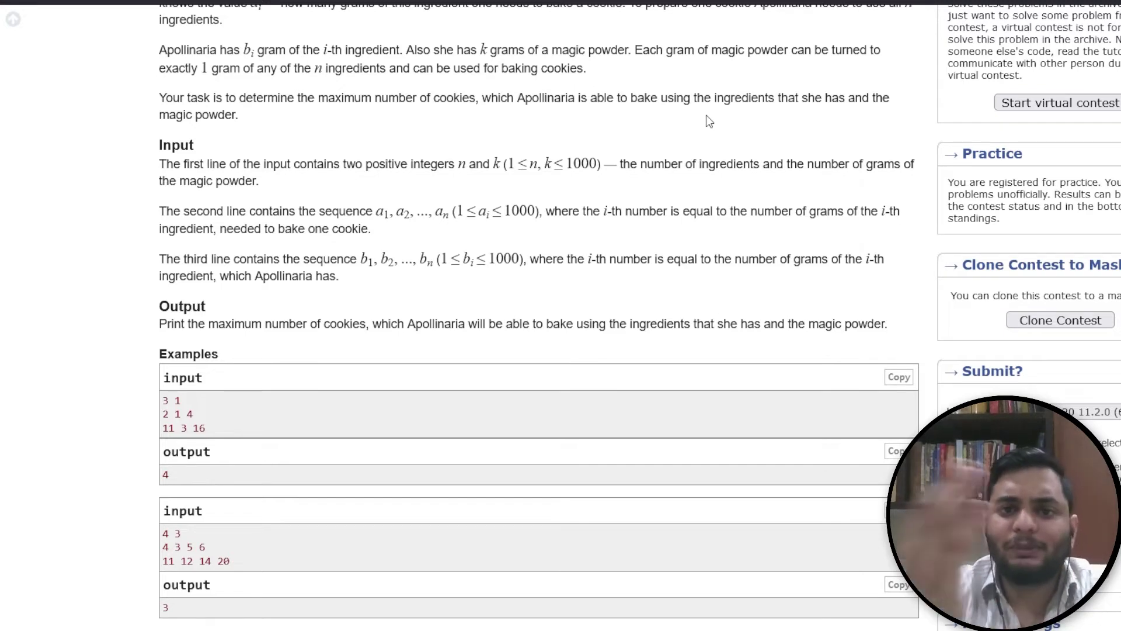
scroll(706, 114, down, 1)
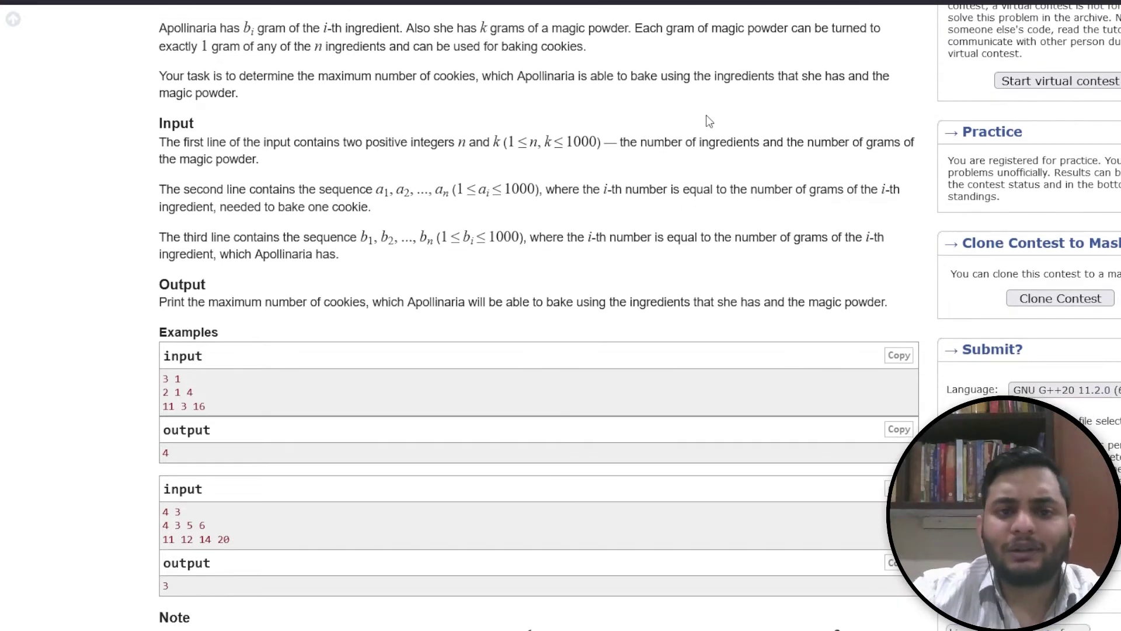
scroll(602, 156, up, 1)
scroll(602, 156, up, 2)
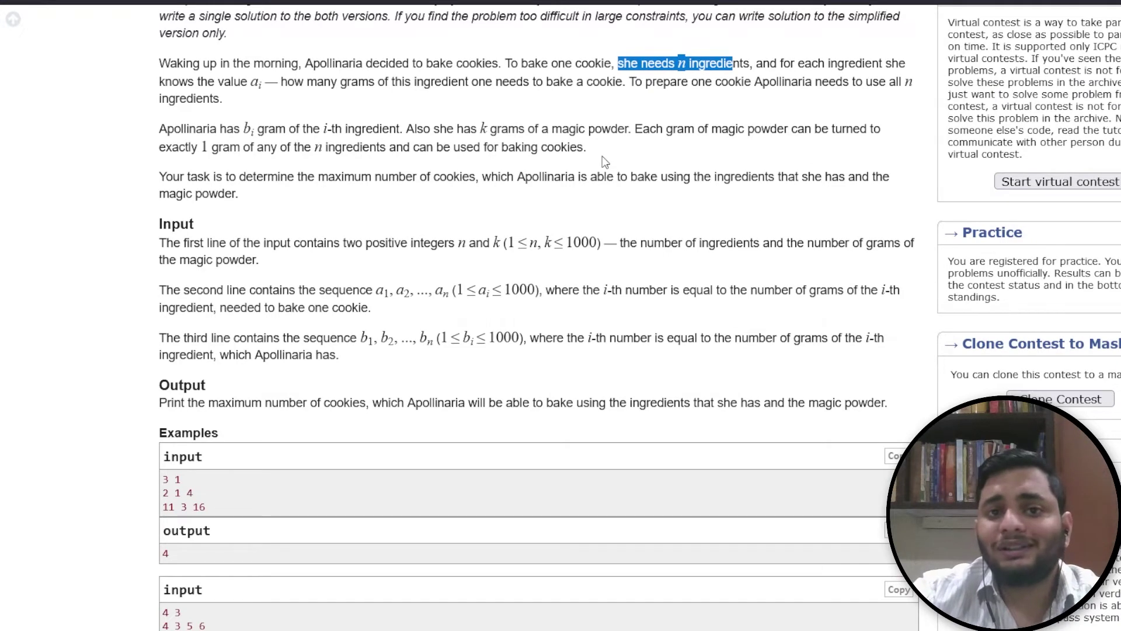
scroll(602, 156, down, 1)
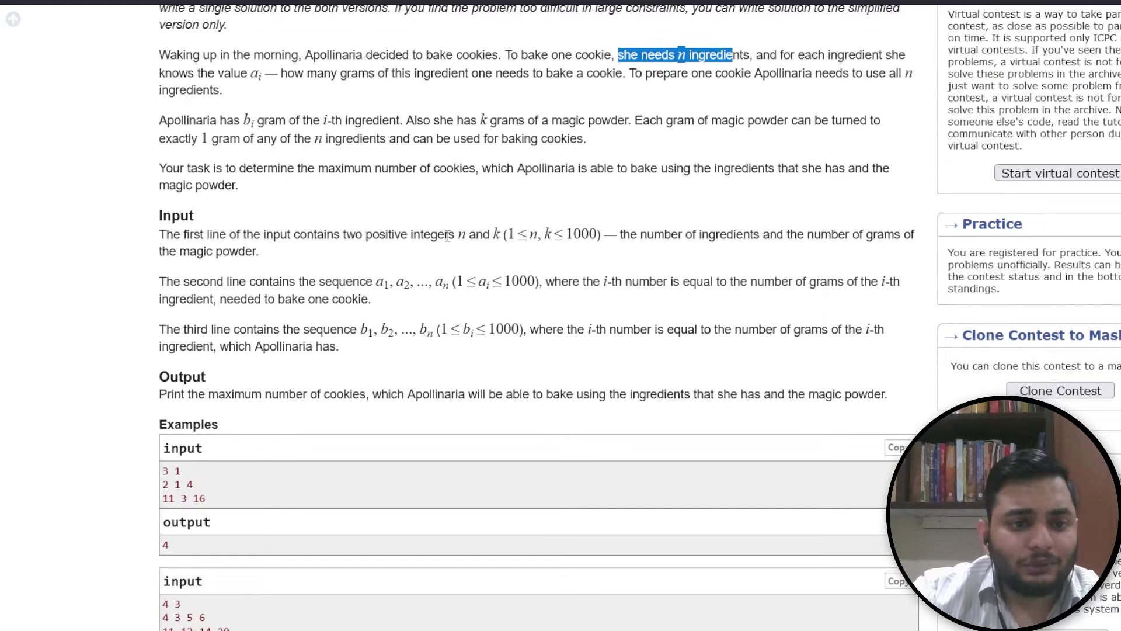
scroll(449, 236, down, 1)
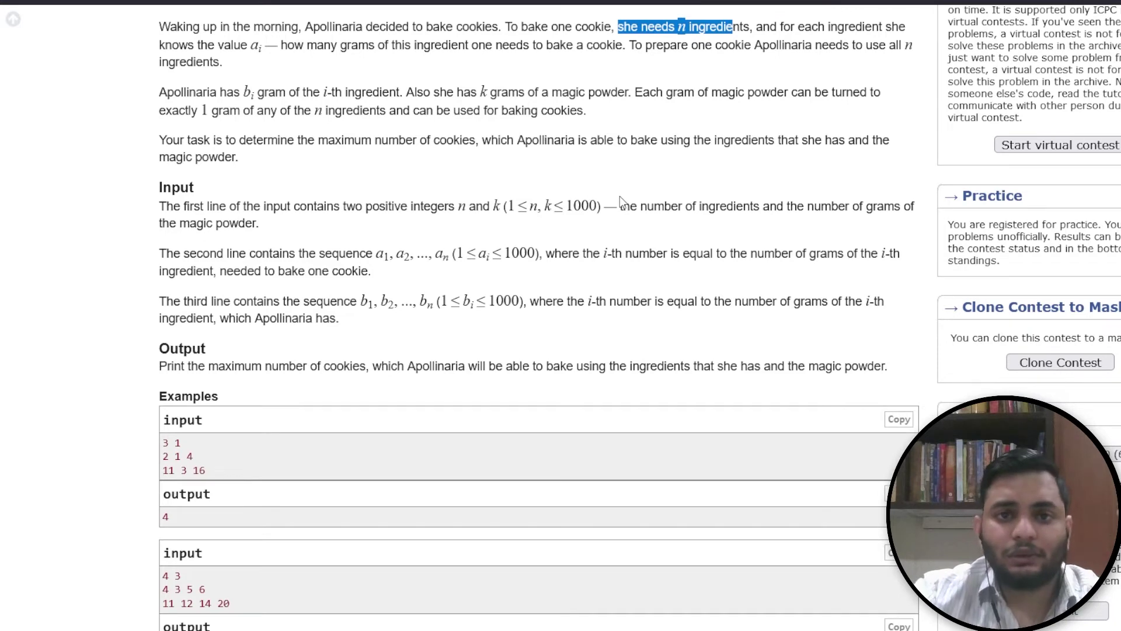
scroll(619, 195, down, 1)
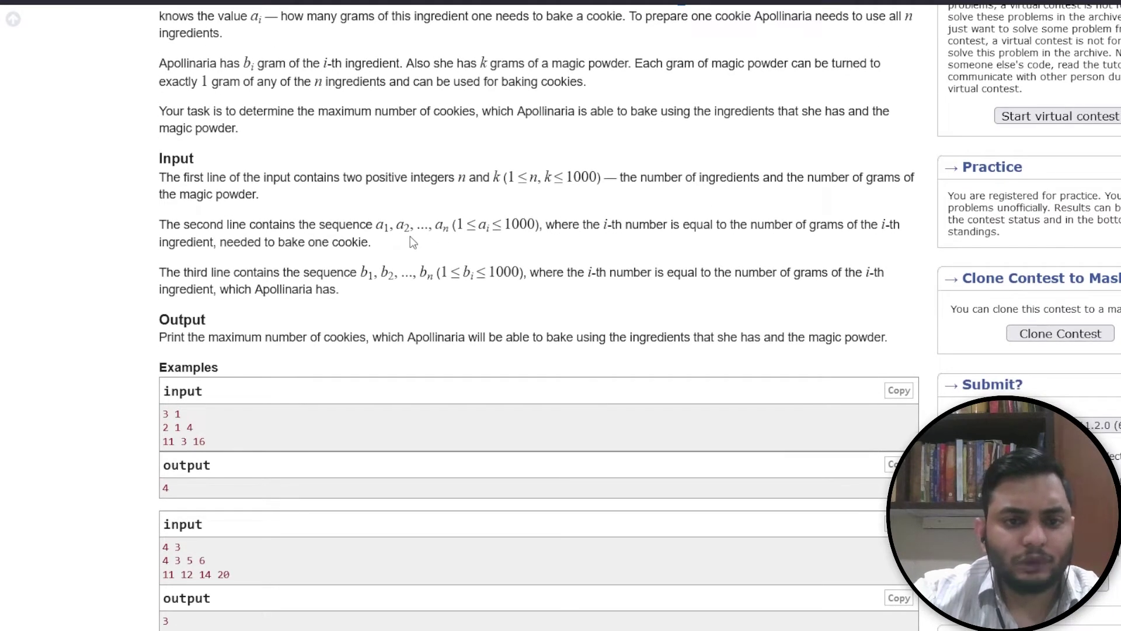
scroll(411, 242, down, 1)
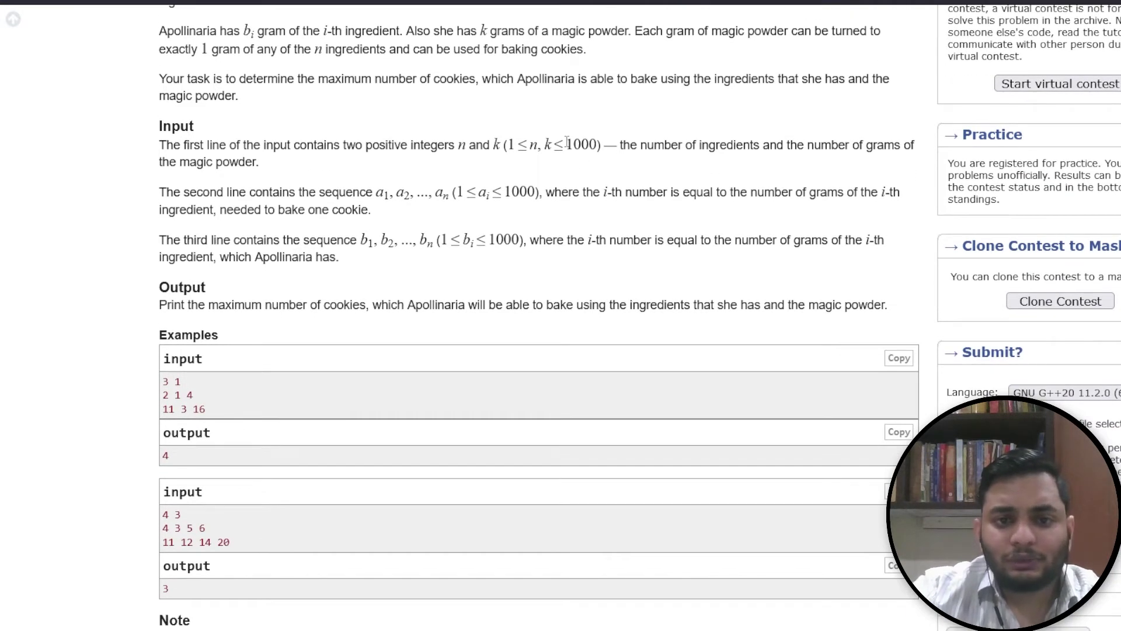
drag(615, 145, 603, 144)
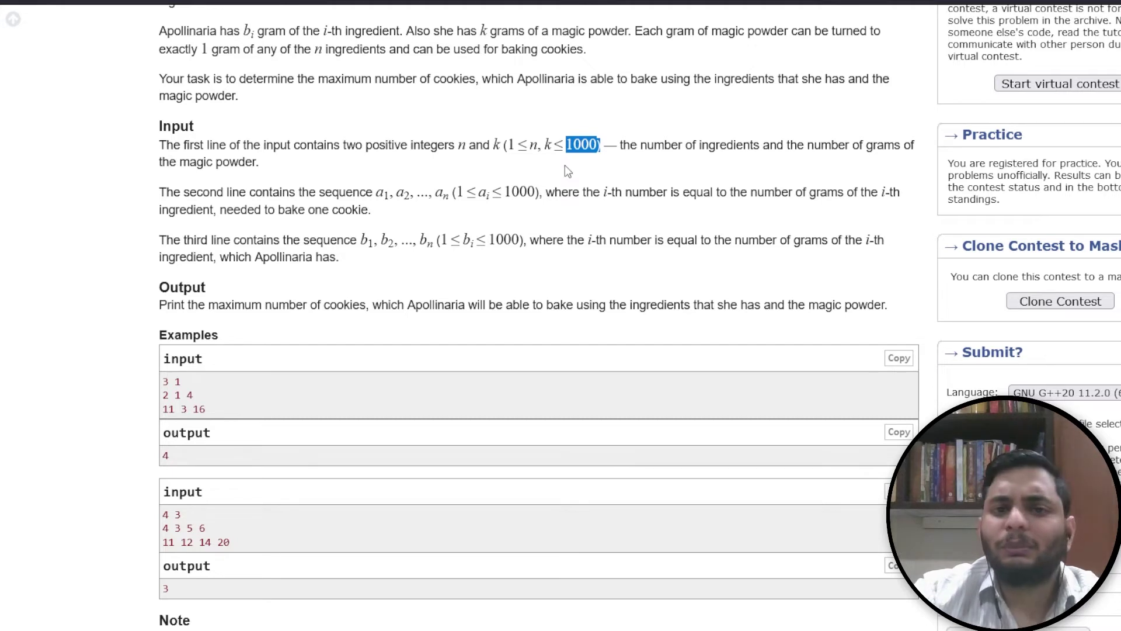
Below the comment, declare n and k and read them with cin>>n>>k
key(ctrl+Tab)
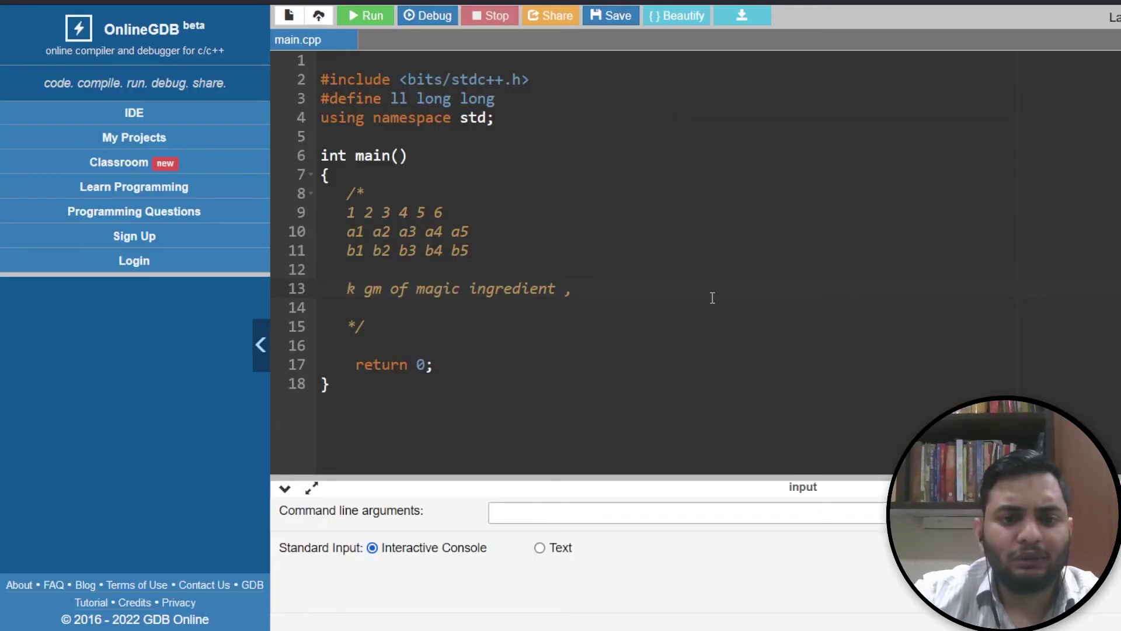
click(399, 339)
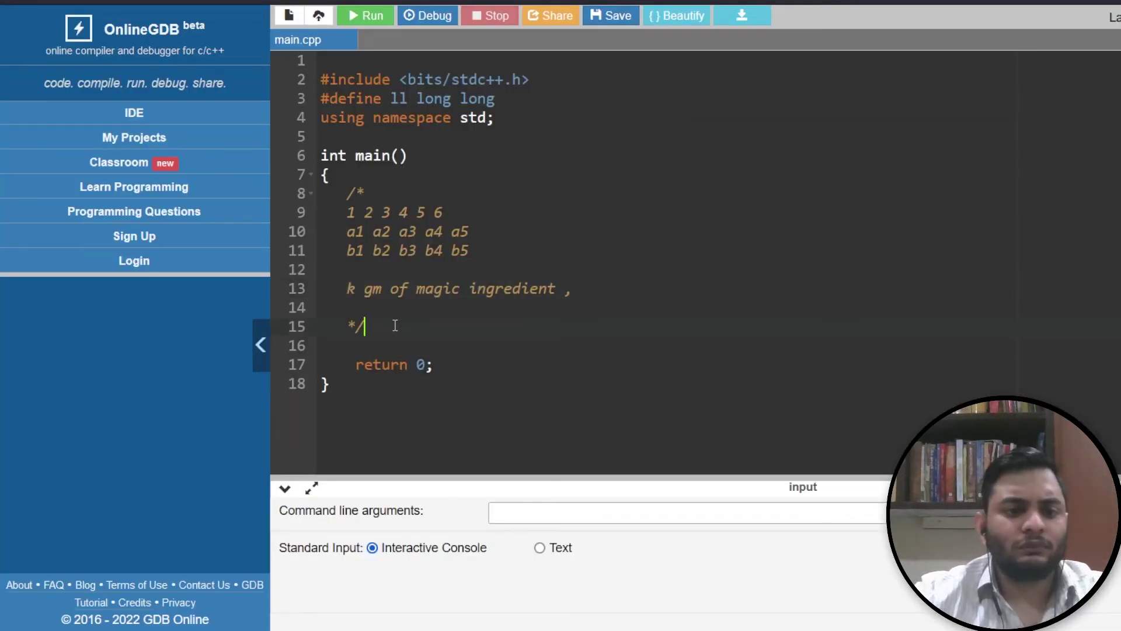
key(Return)
text(ll n,k)
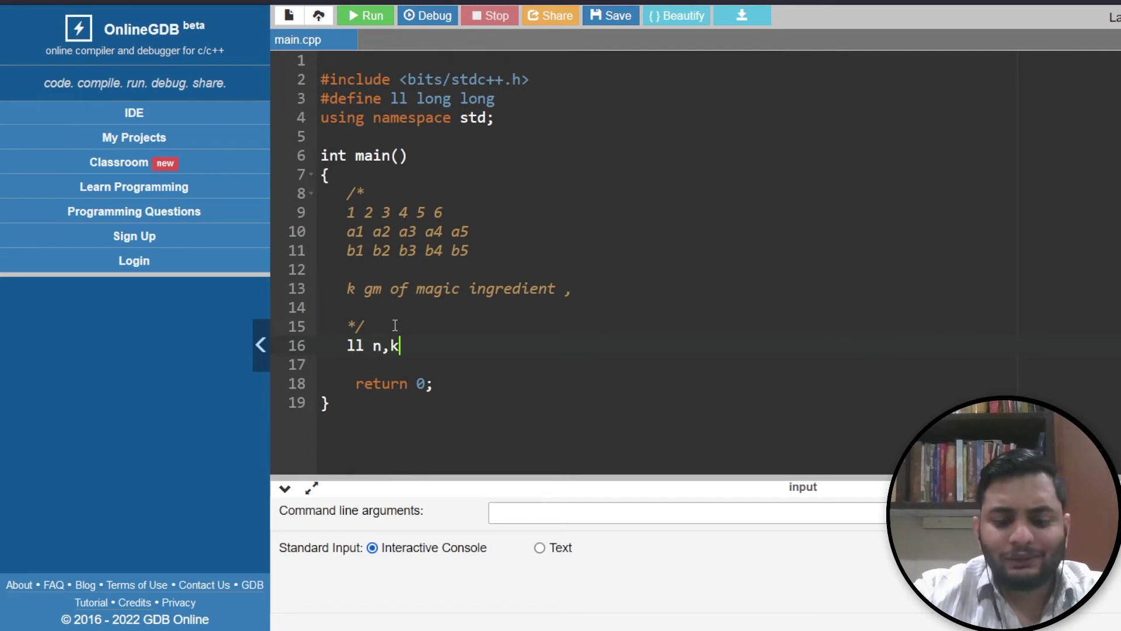
text(,)
key(BackSpace)
text(;)
key(Return)
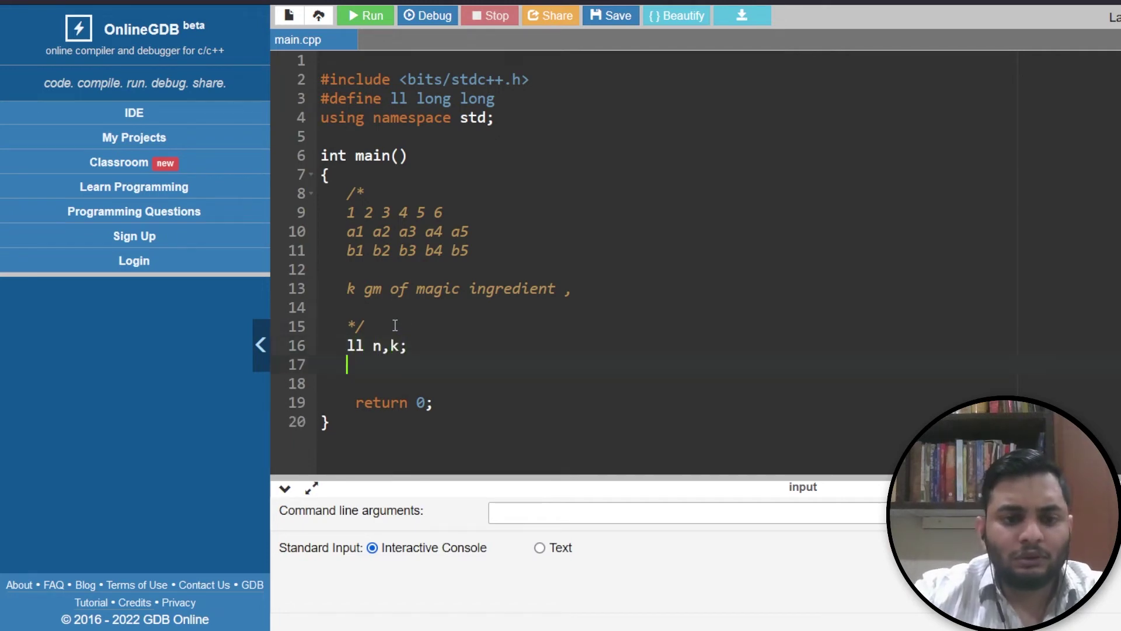
text(cin>>n>>k;)
key(Return)
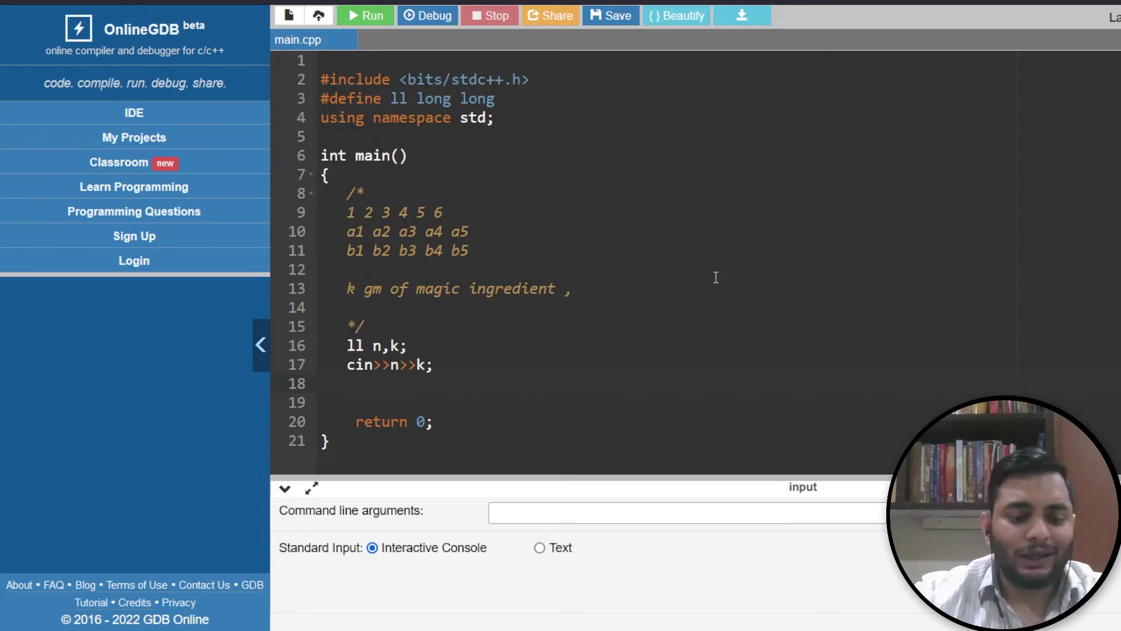
text(vector<i)
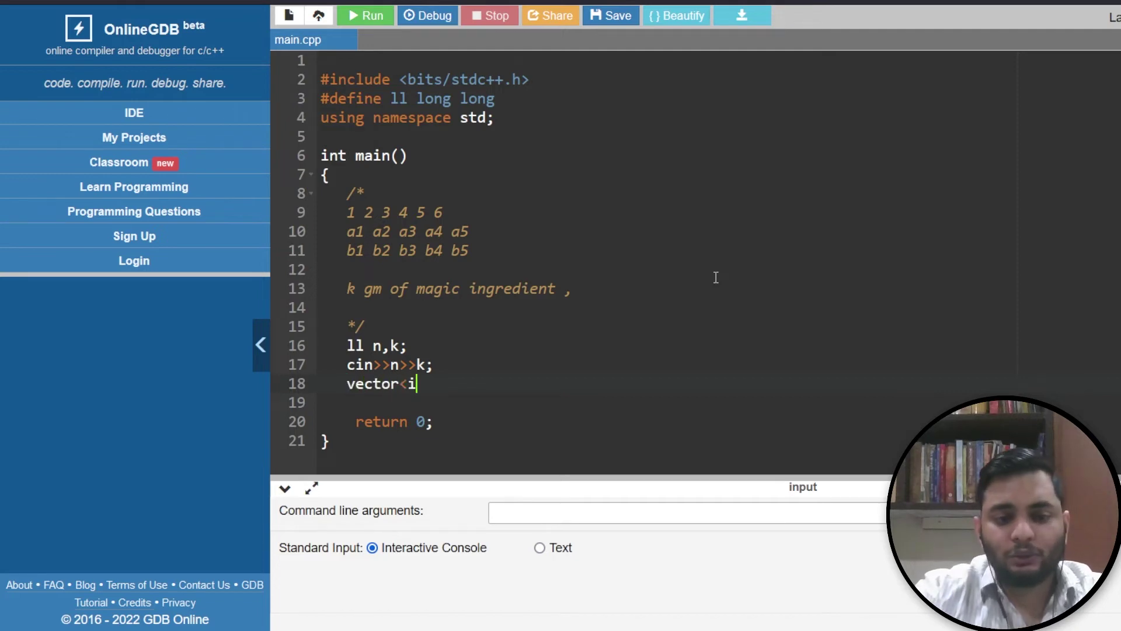
text(nt>req(n),have(n);)
Declare vector<int> req(n), have(n) and add a for-loop reading req[i]
key(Return)
text(for(int i=0;)
key(BackSpace)
text(;i<)
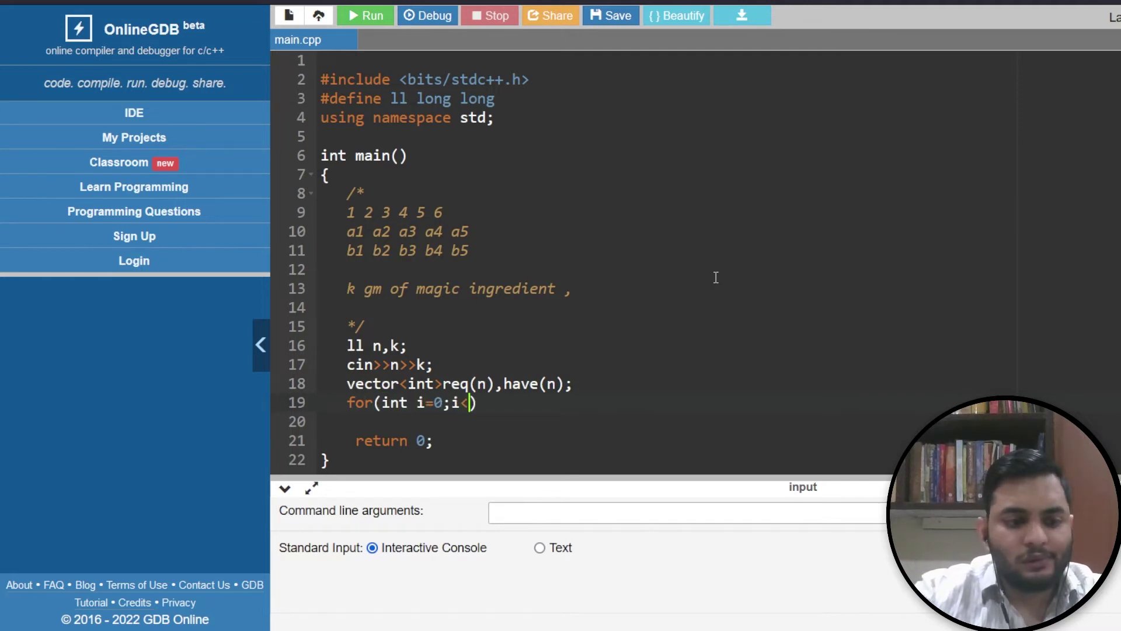
text(n;i++)
key(Right)
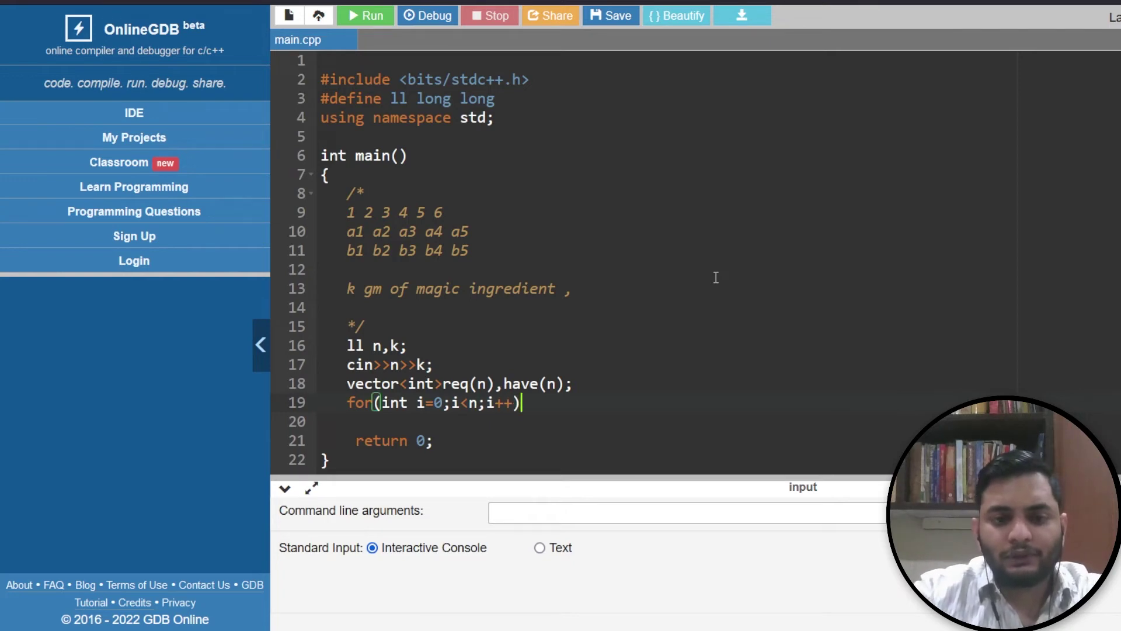
text(cin>>req[i];)
key(Return)
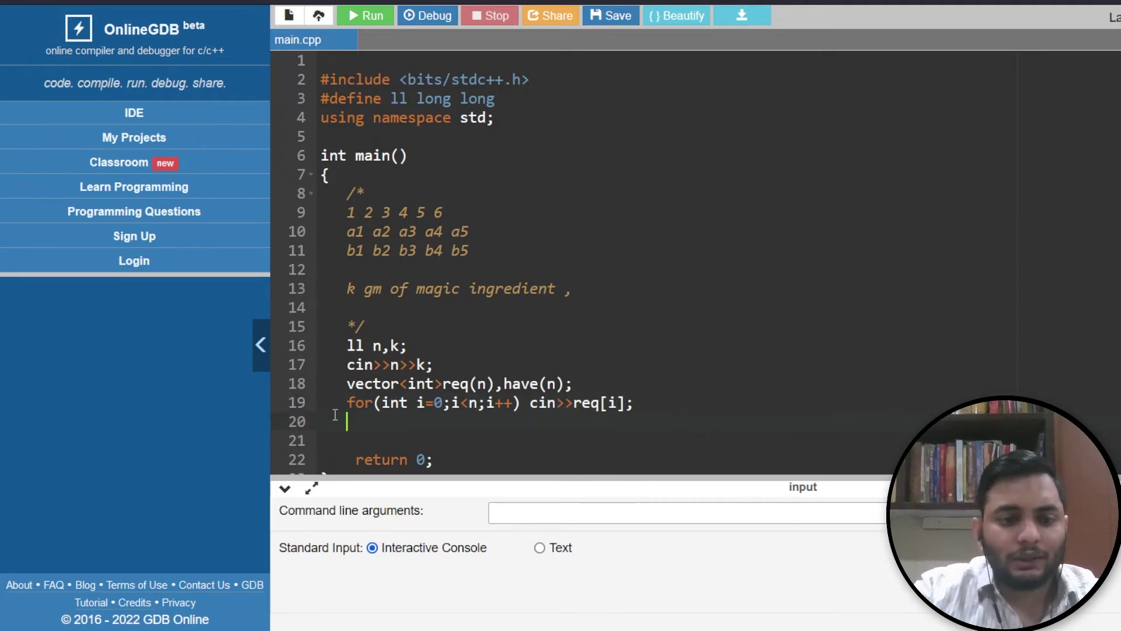
Duplicate the req loop and change it to read have[i]
drag(347, 402, 669, 401)
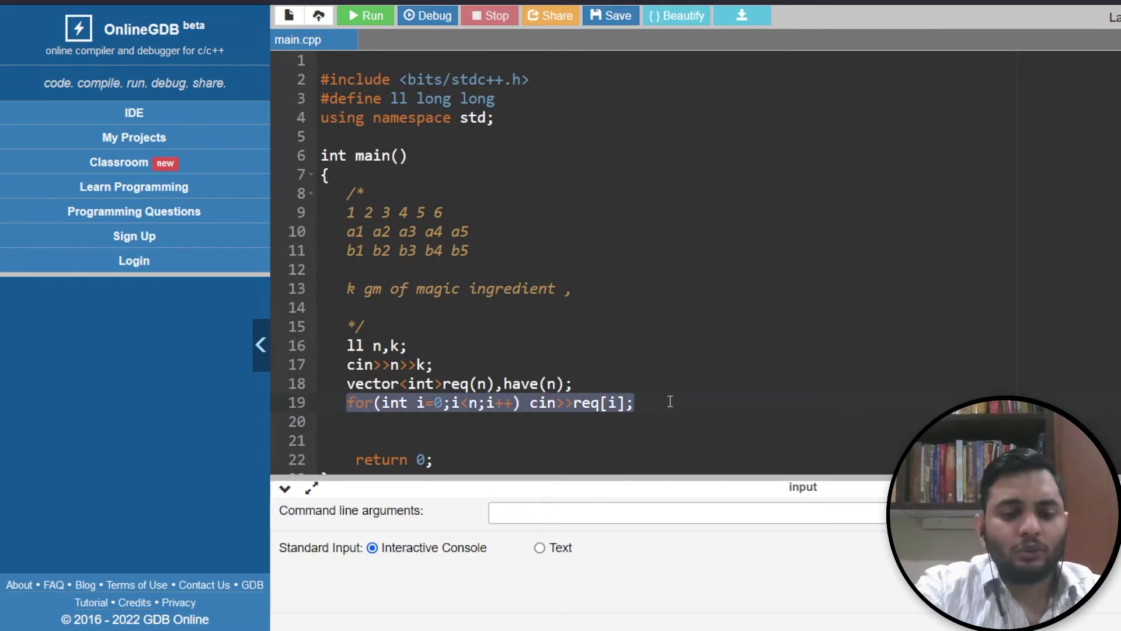
key(ctrl+c)
click(668, 403)
key(Return)
key(ctrl+v)
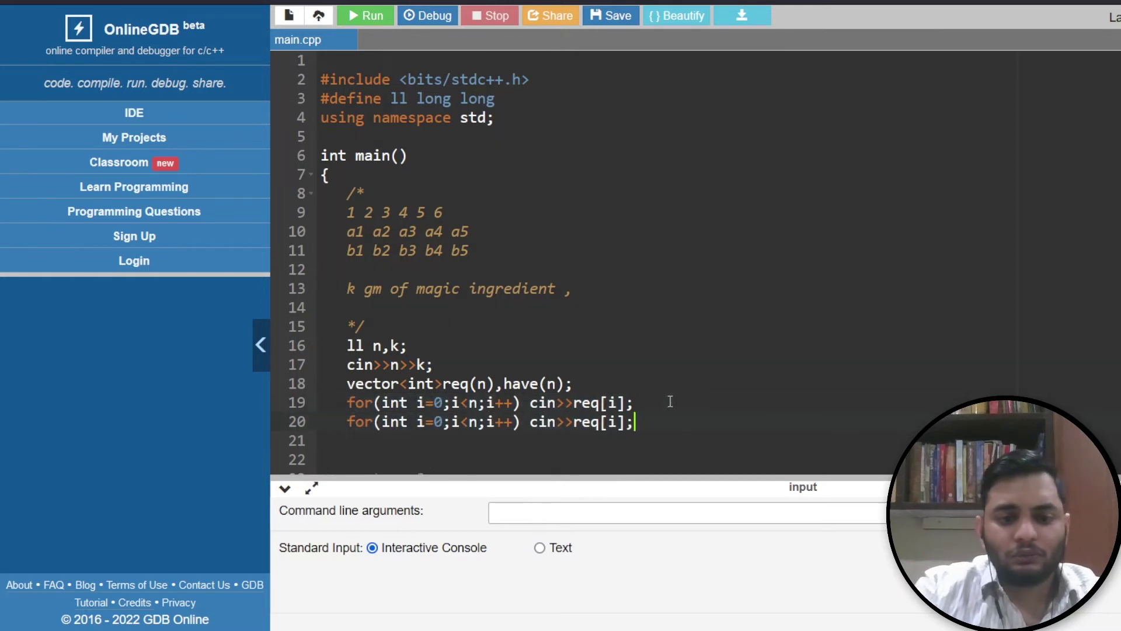
double_click(586, 421)
text(have)
scroll(670, 421, down, 1)
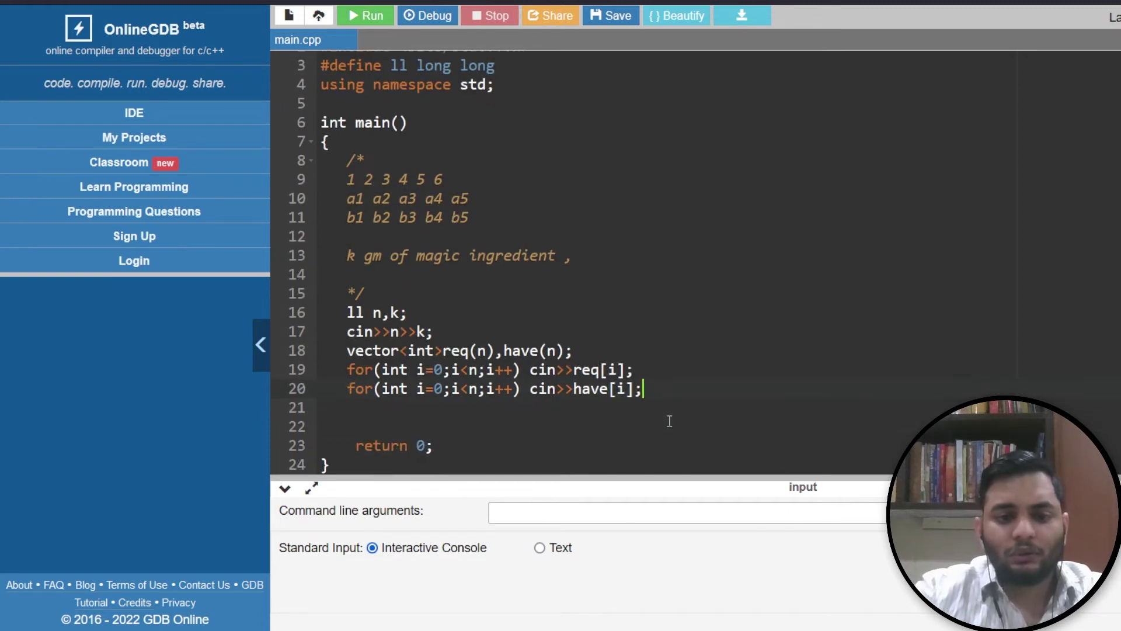
key(Return)
key(Return)
text(ll )
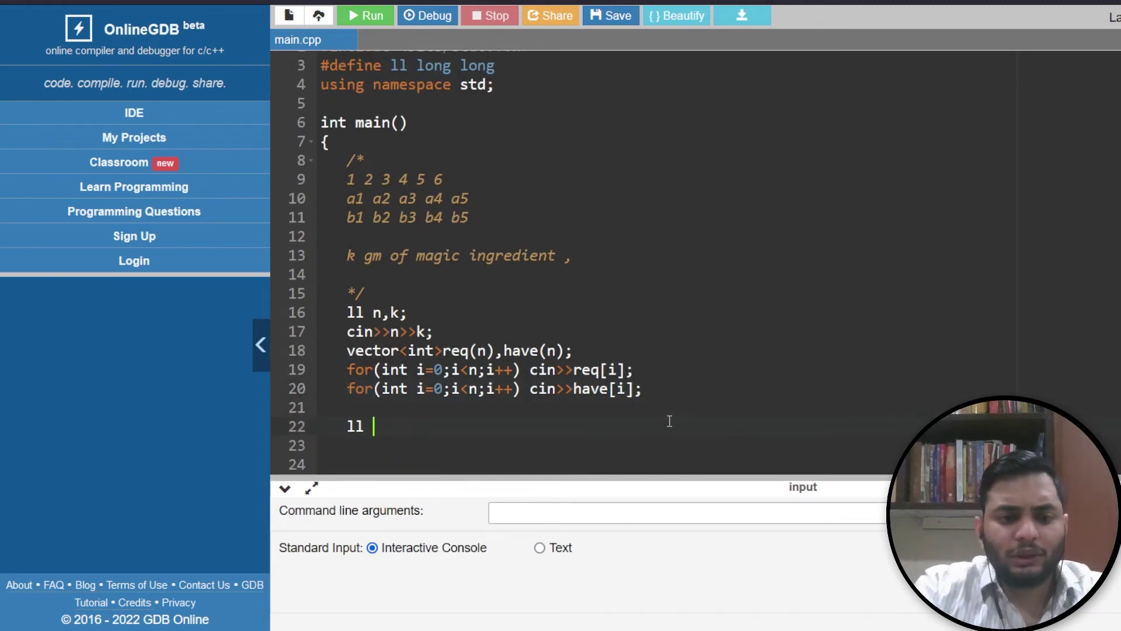
text(low=0, high)
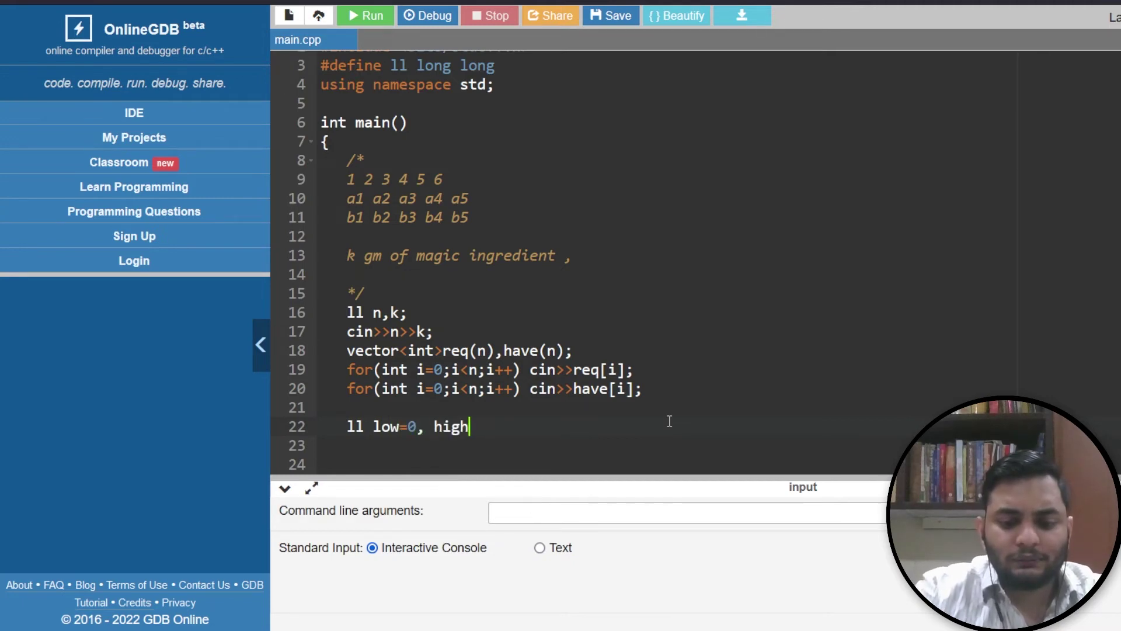
text(=2001;)
Declare ll low=0, high=2001 and a while(low<=high) loop with mid=low+(high-low)/2
key(Return)
text(whi)
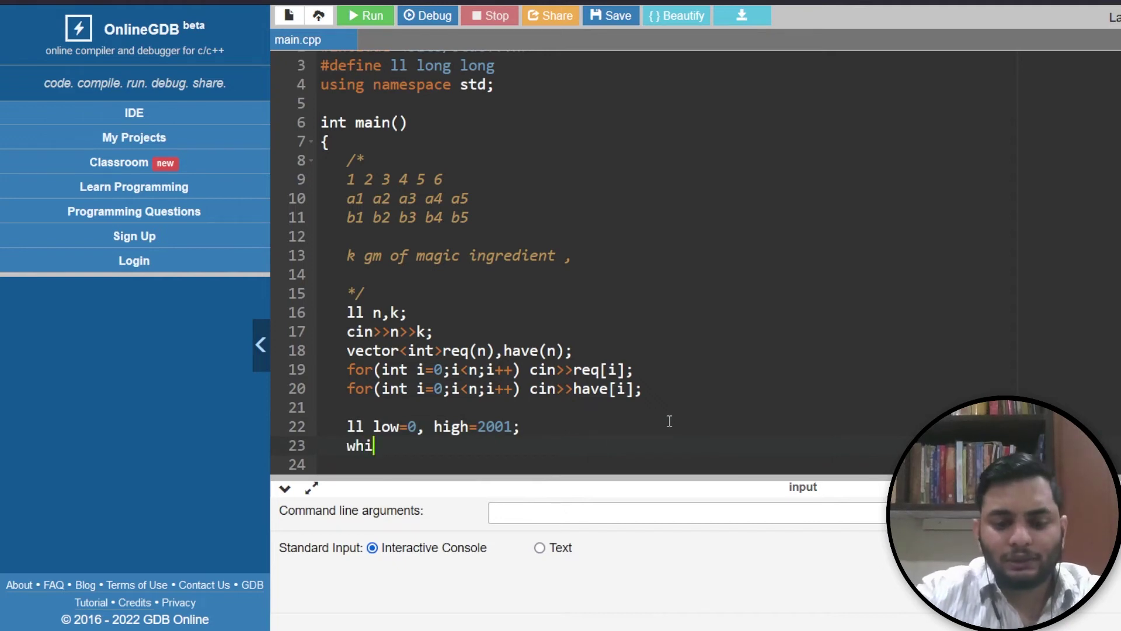
text(le()
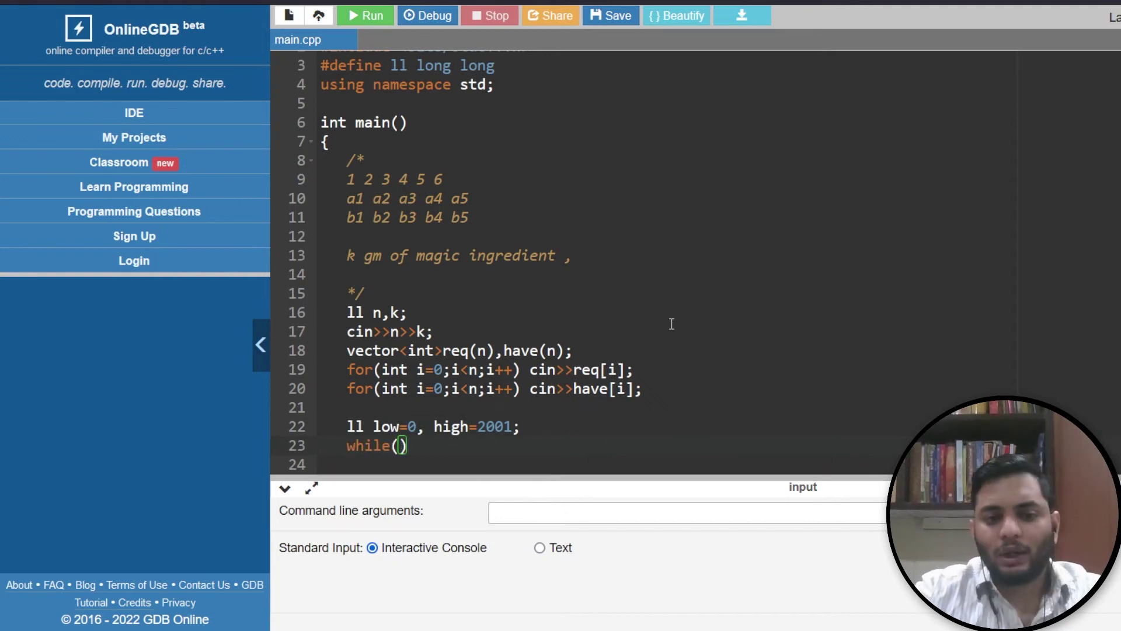
scroll(738, 313, down, 1)
click(429, 393)
key(Return)
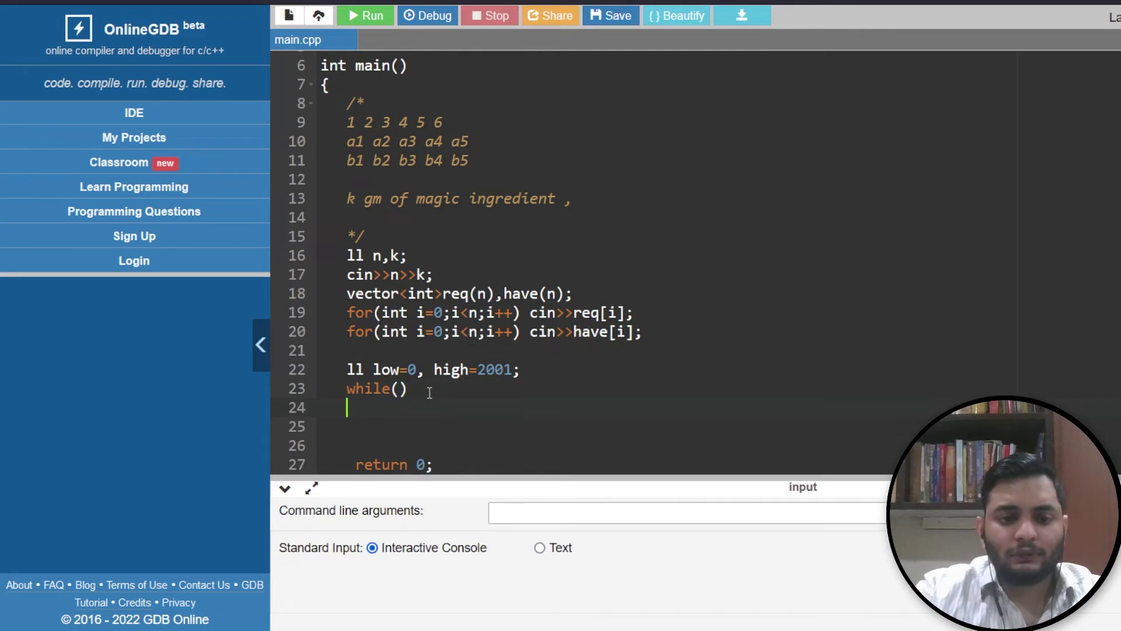
key(Return)
key(Return)
key(Return)
click(398, 218)
text(low<=high)
key(Down)
key(Down)
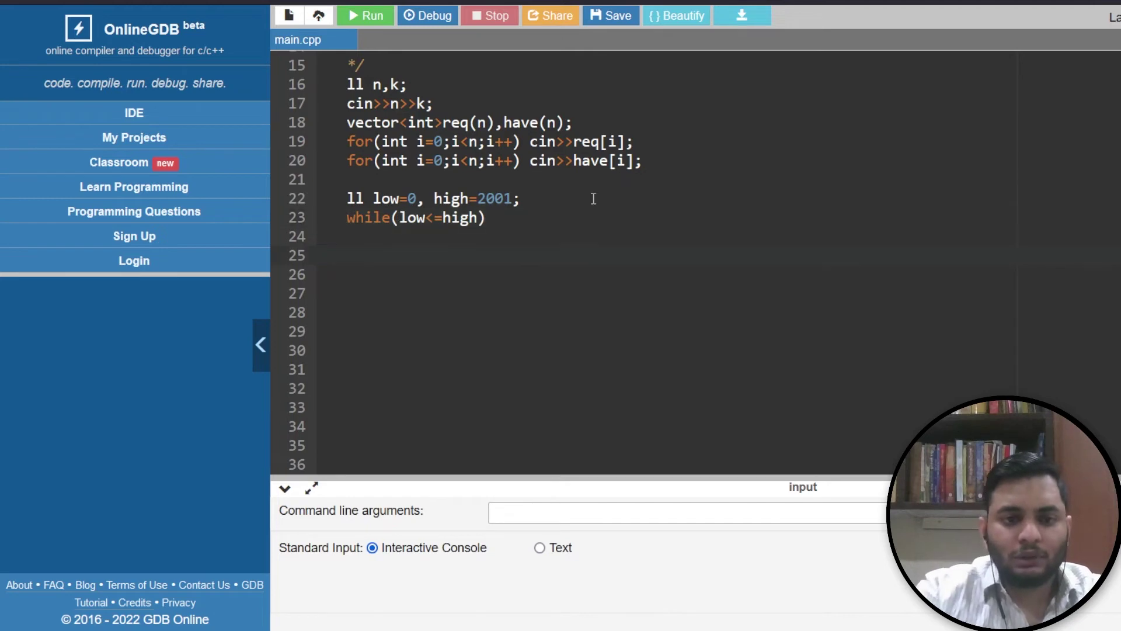
click(545, 213)
text({)
key(Return)
text(ll mid=low+(high-low)/2;)
Declare z=0, cost=0 and sum max(req[i]*mid-have[i], z) into cost
key(Return)
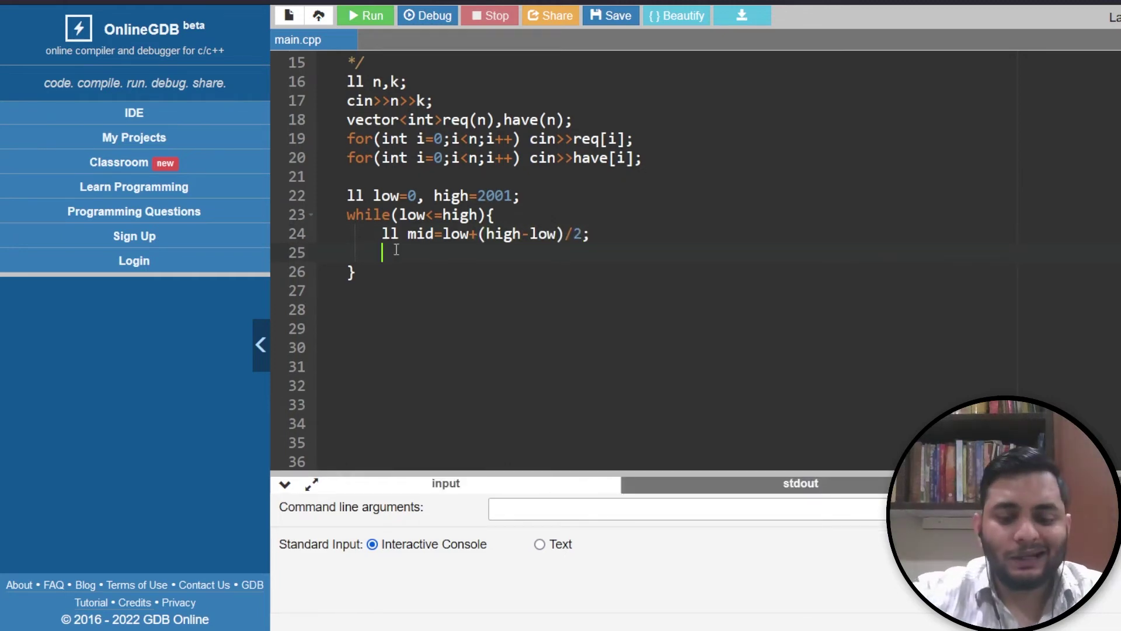
text(ll z=90)
key(BackSpace)
key(BackSpace)
text(0,)
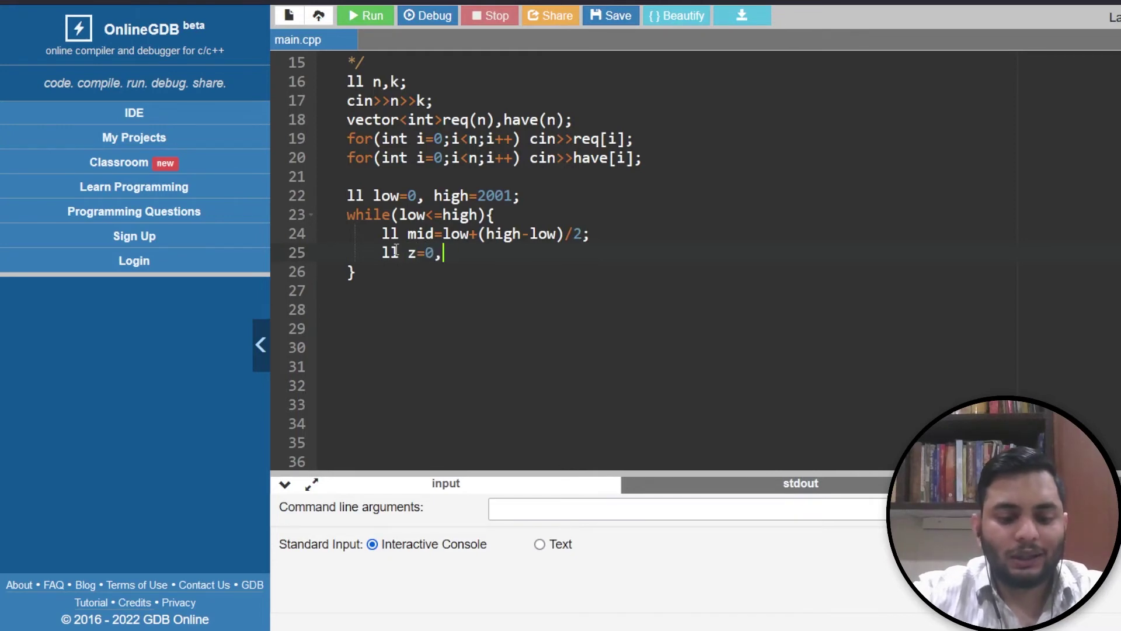
text(cost=0;)
key(Return)
text(for(int i=0;i<n;i)
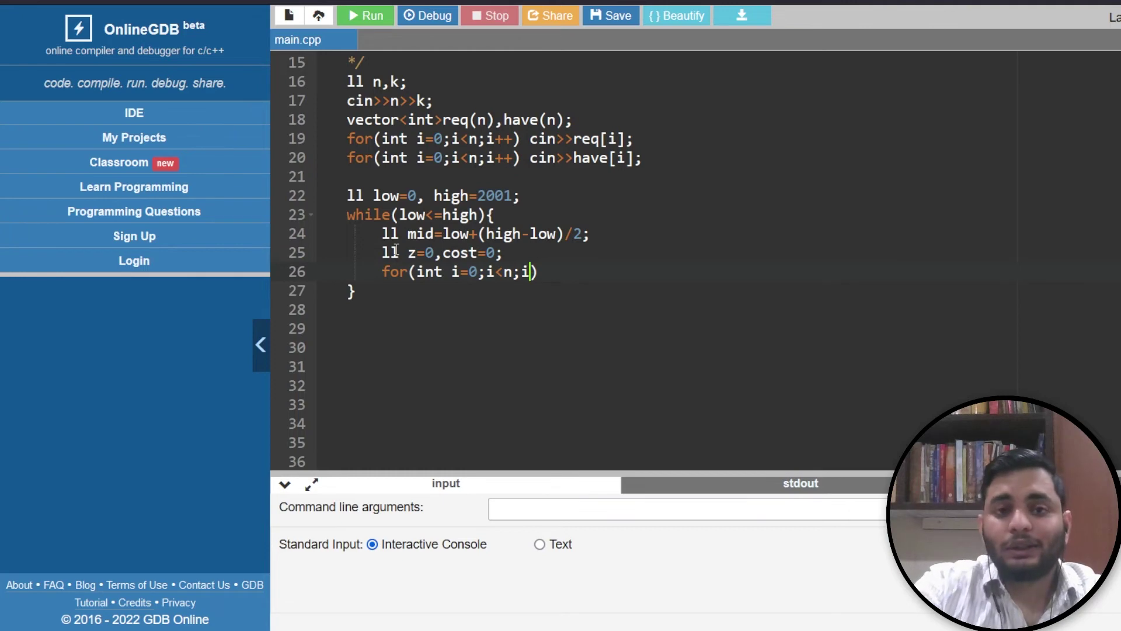
text(++)
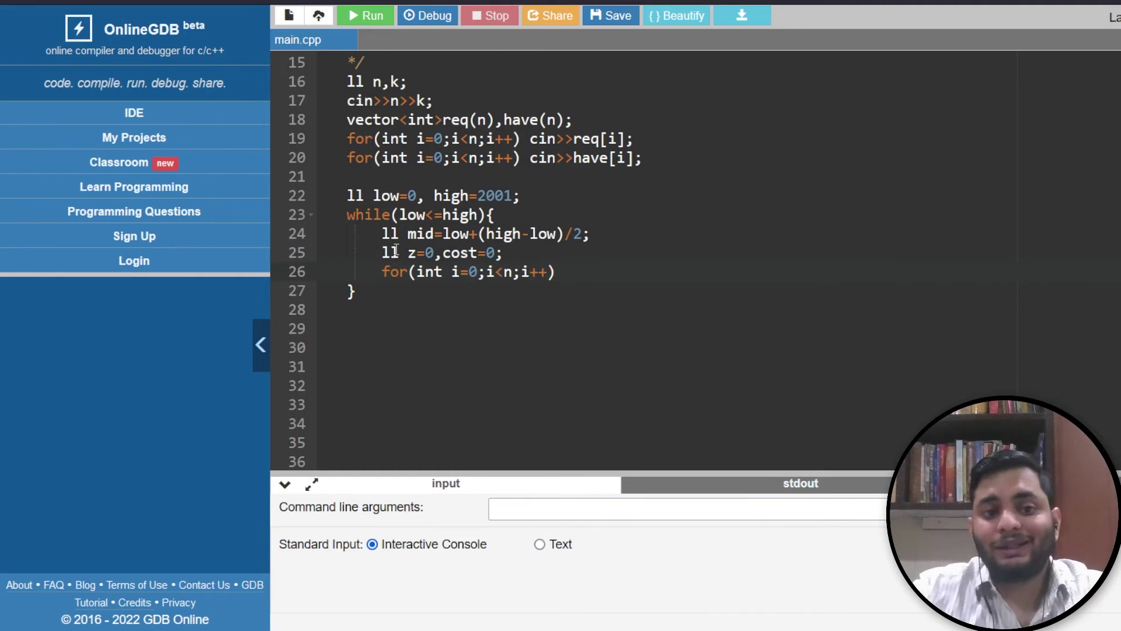
text())
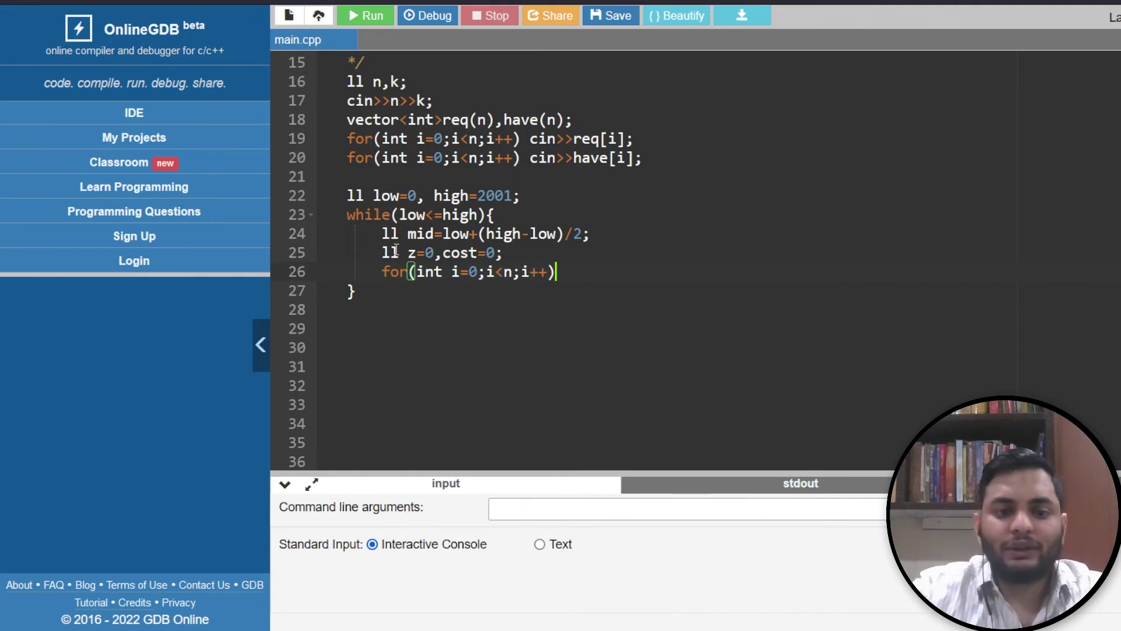
key(Return)
text(cost+=max(re)
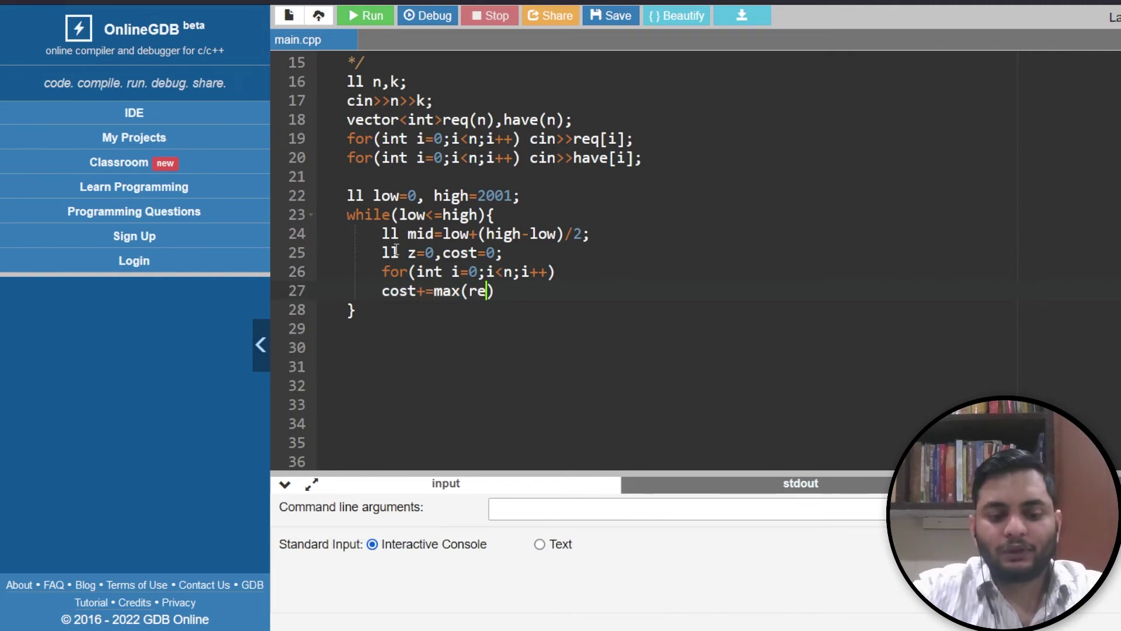
text(q[i]*mid)
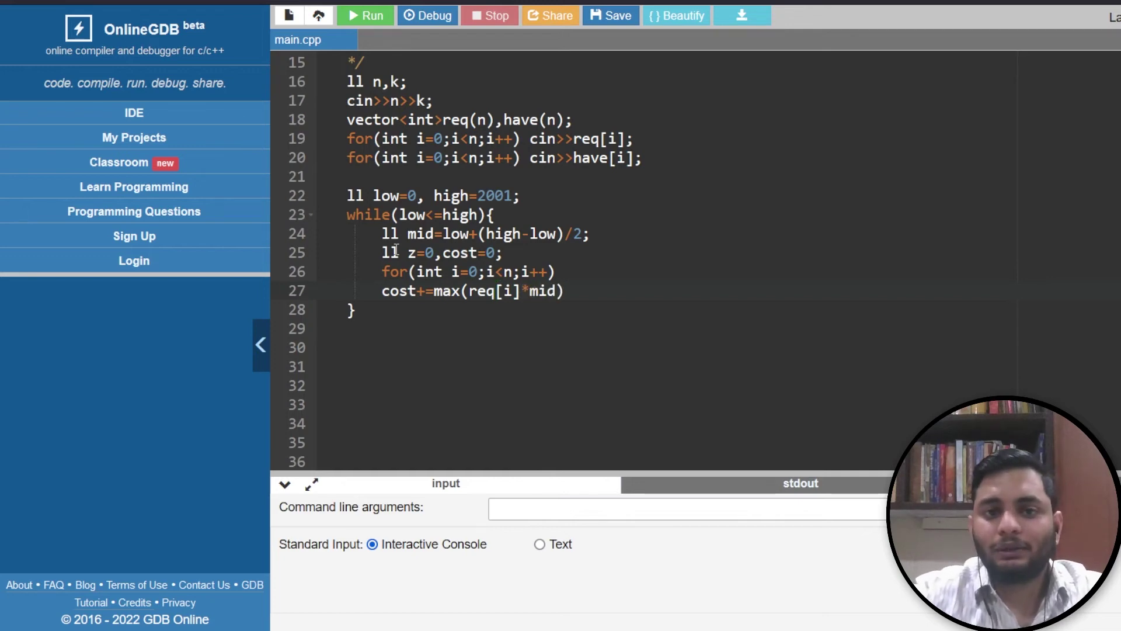
text(-have[i],)
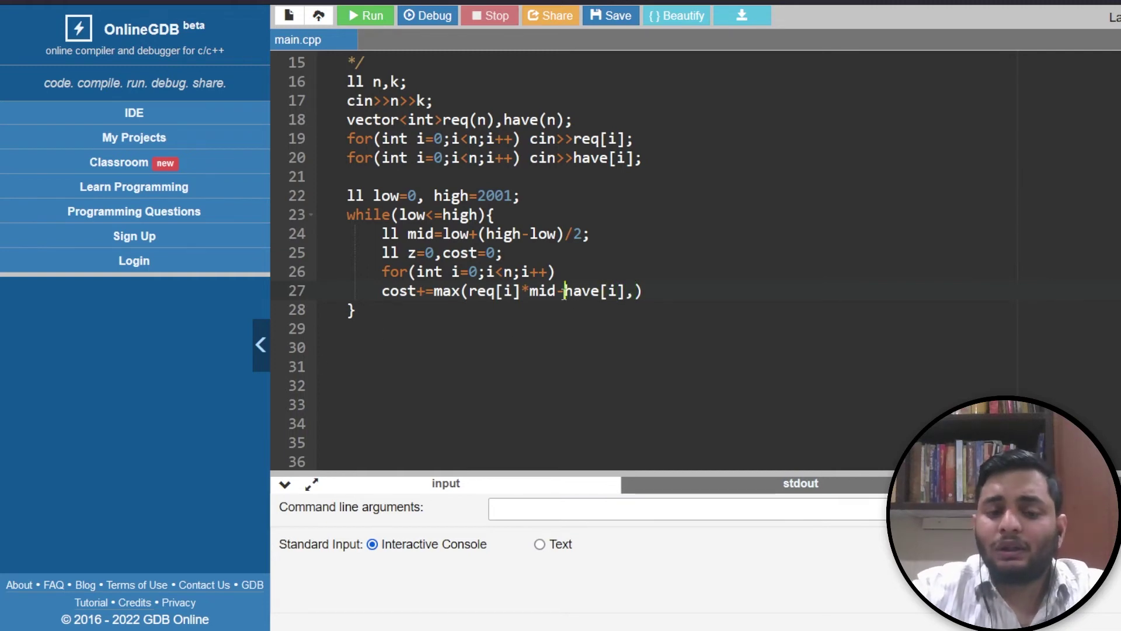
drag(564, 291, 625, 291)
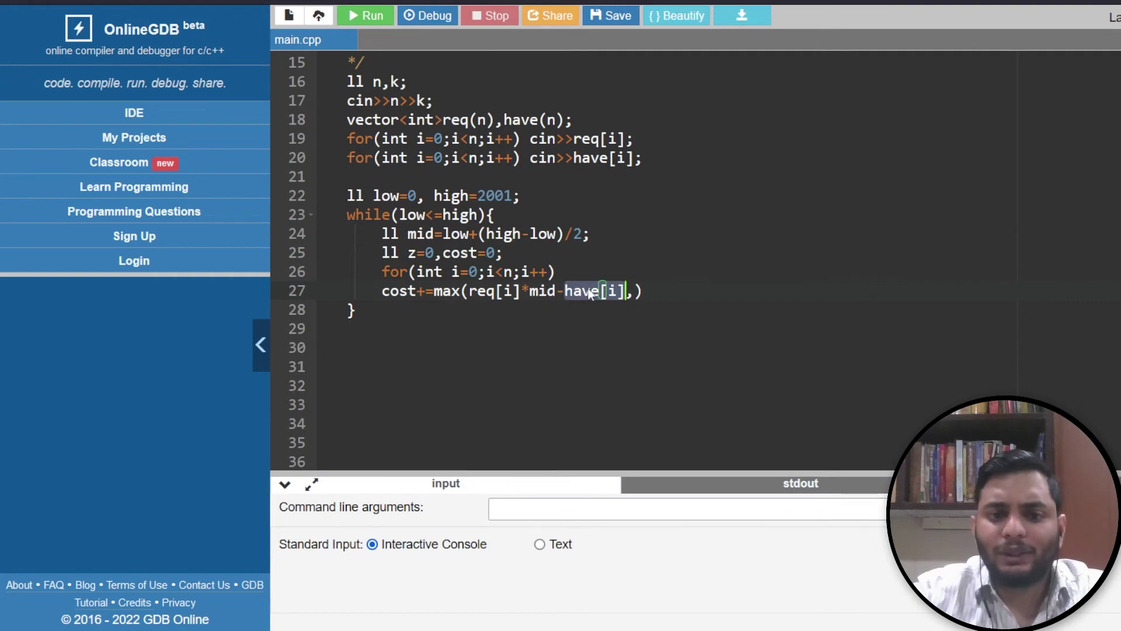
click(634, 291)
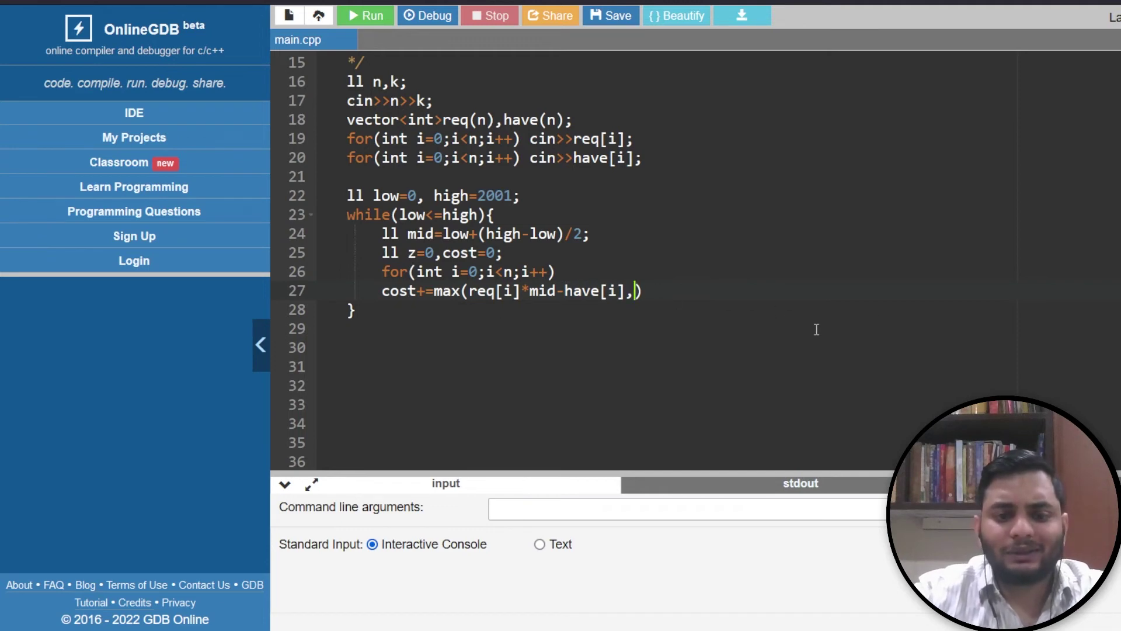
text(z);)
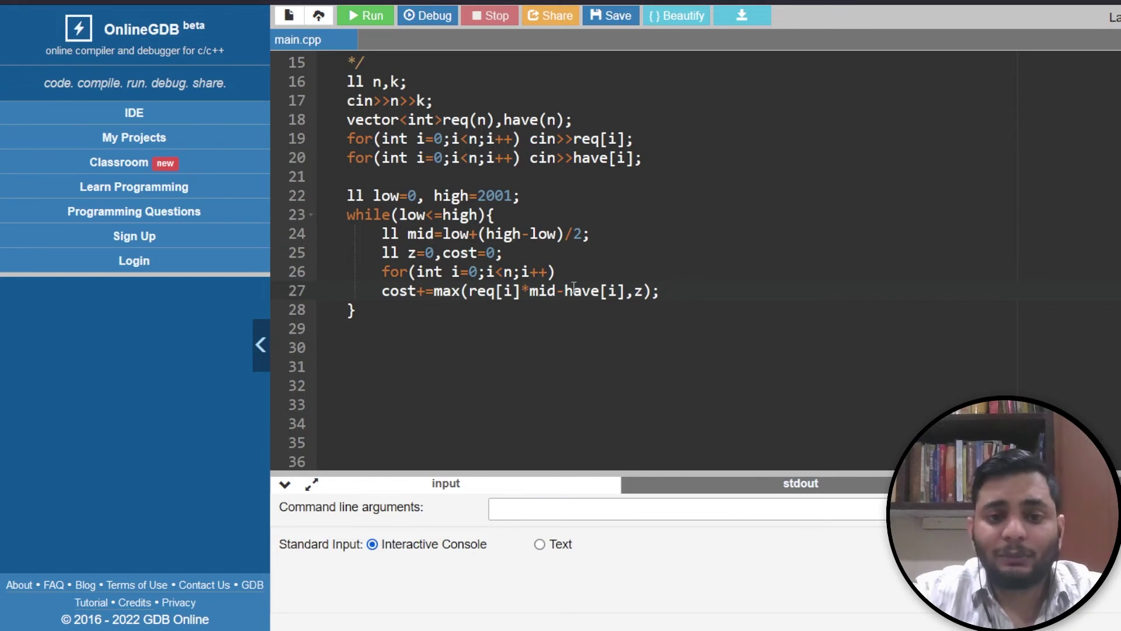
Set low=mid+1 if cost<=k, else high=mid-1
key(Return)
scroll(714, 300, down, 1)
text(if(cost<=k)
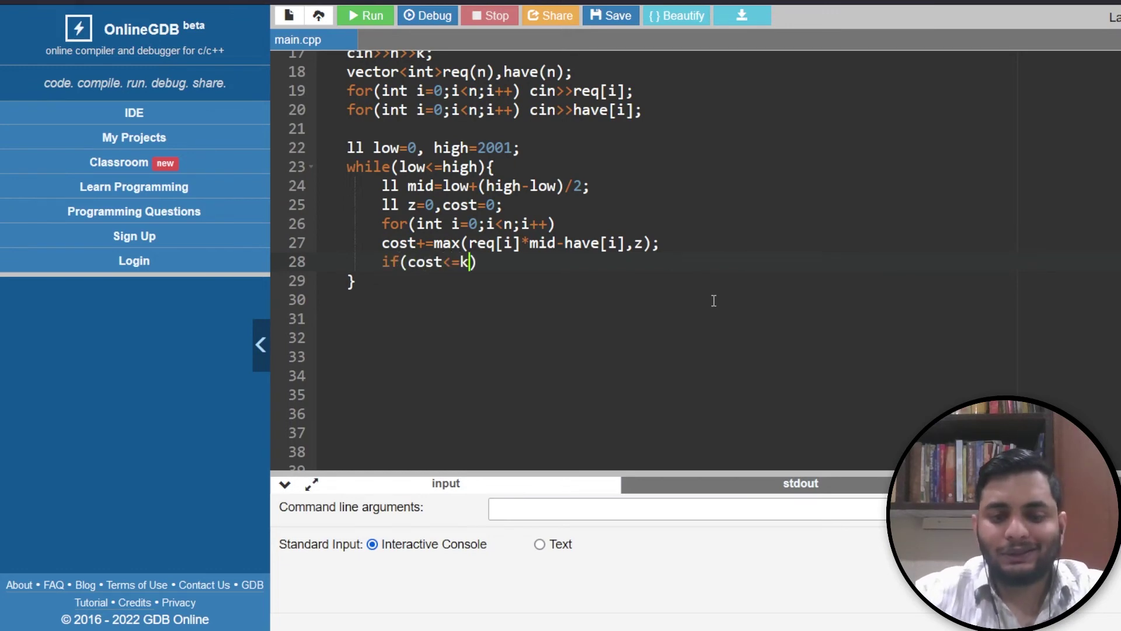
text())
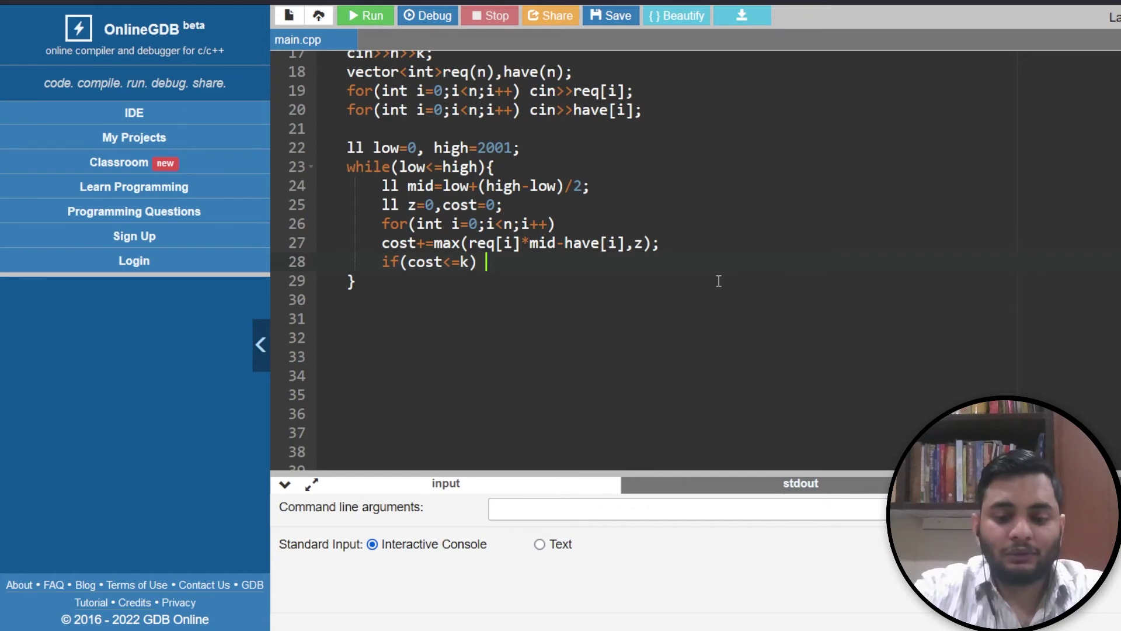
text( low=mid+1)
key(Return)
text(else hiogh)
key(BackSpace)
key(BackSpace)
key(BackSpace)
text(gh=mid-1;)
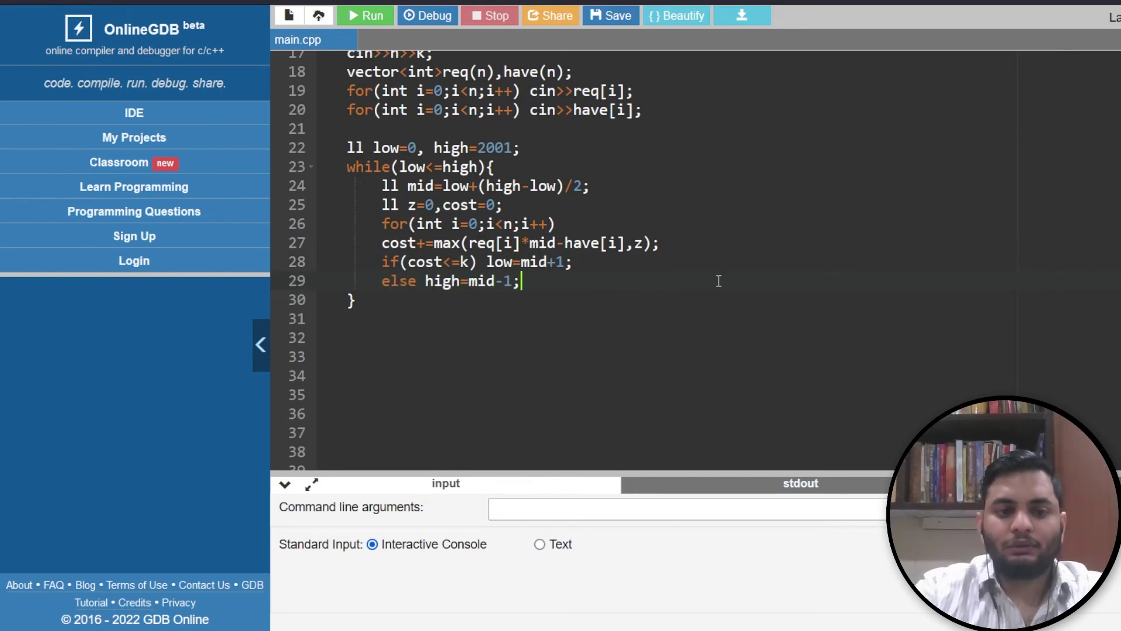
scroll(613, 306, down, 3)
After the search loop, add cout<<high; and open a new comment block
click(382, 220)
key(Return)
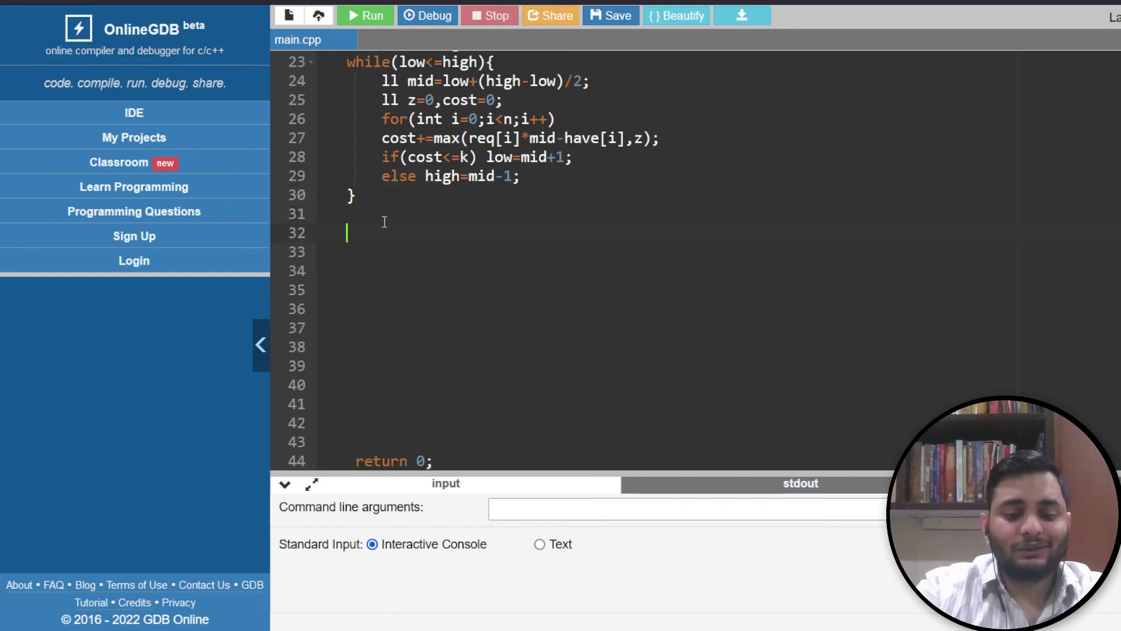
text(cou)
key(BackSpace)
key(BackSpace)
text(ut<<)
key(Return)
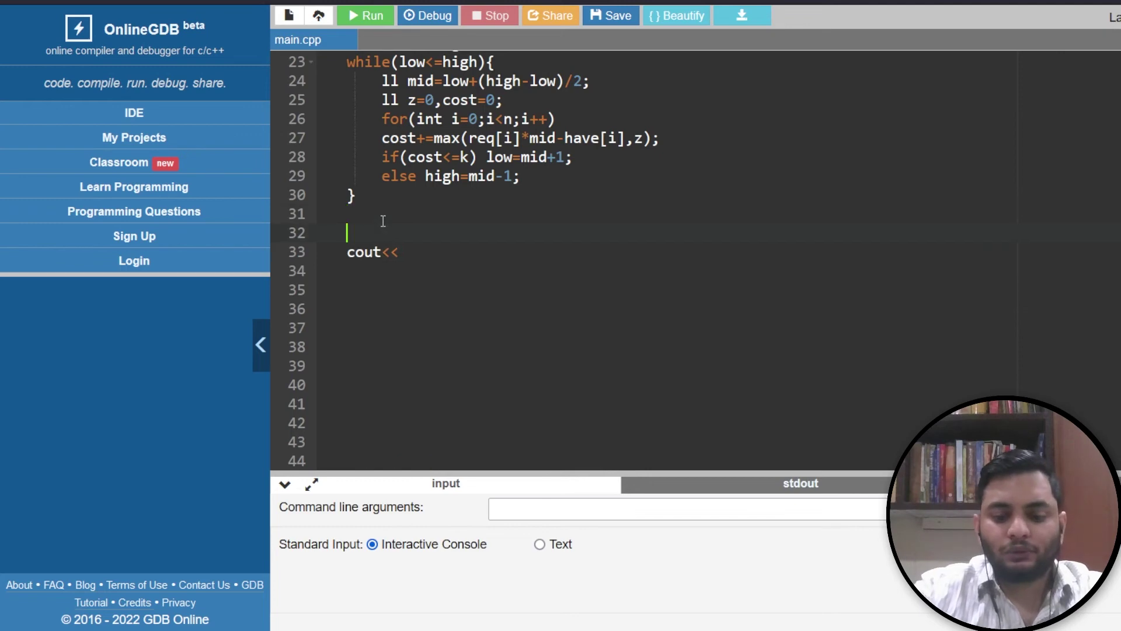
text(/*)
key(Return)
key(Return)
text(*/)
Write the comment notes 'ans+1 .... high' and 'high low' about the answer range
click(396, 250)
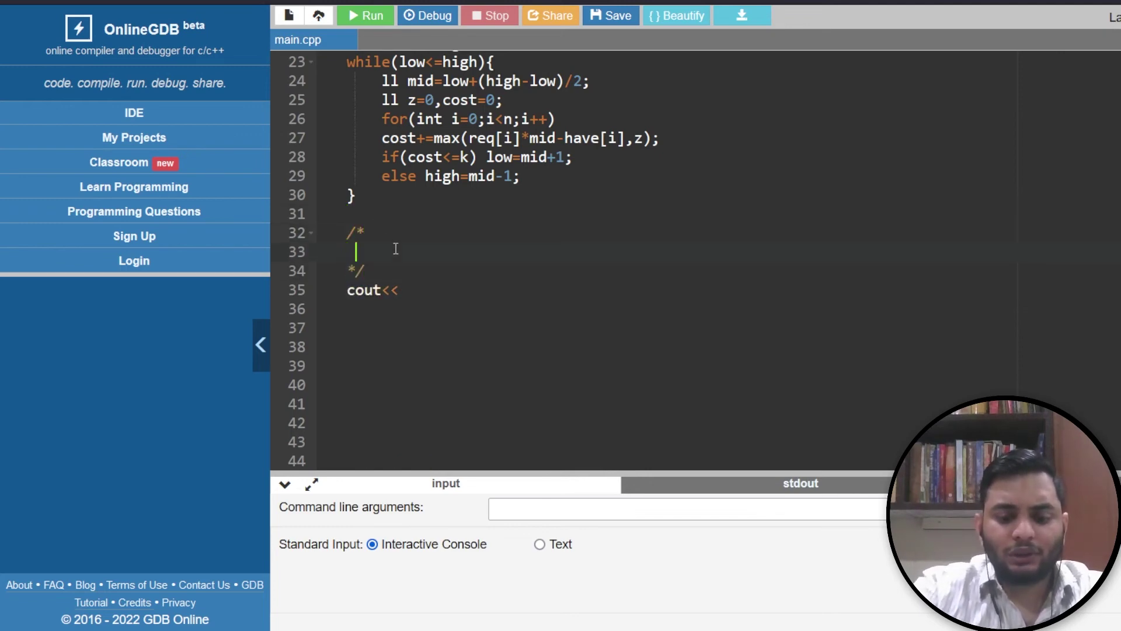
text(low)
scroll(460, 230, up, 1)
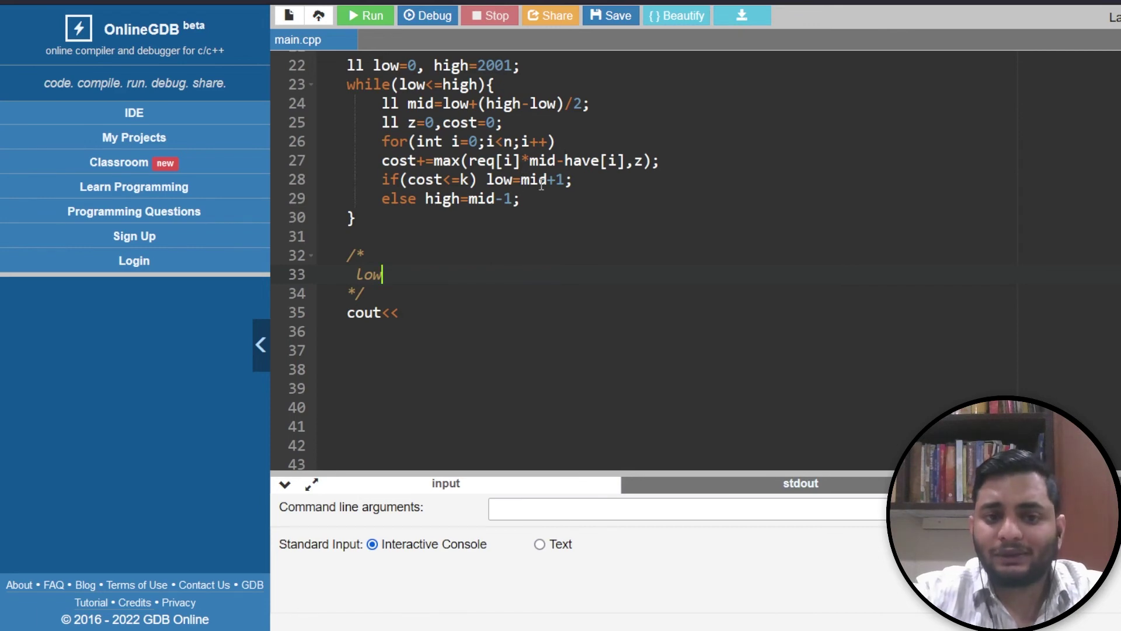
text(=ans+1)
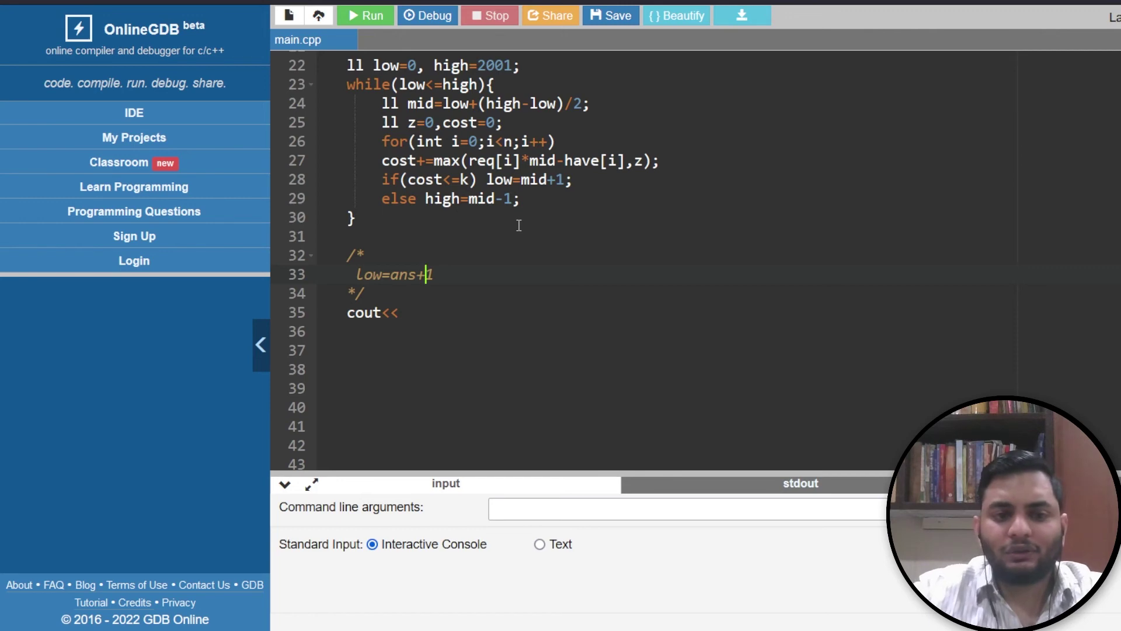
key(Return)
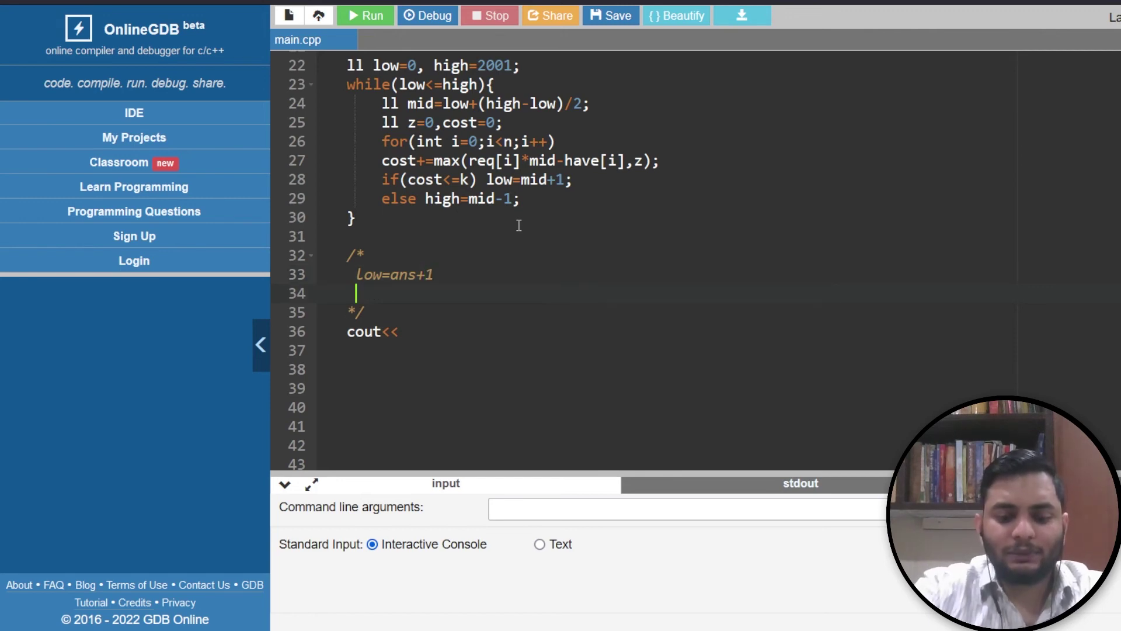
text(low .... )
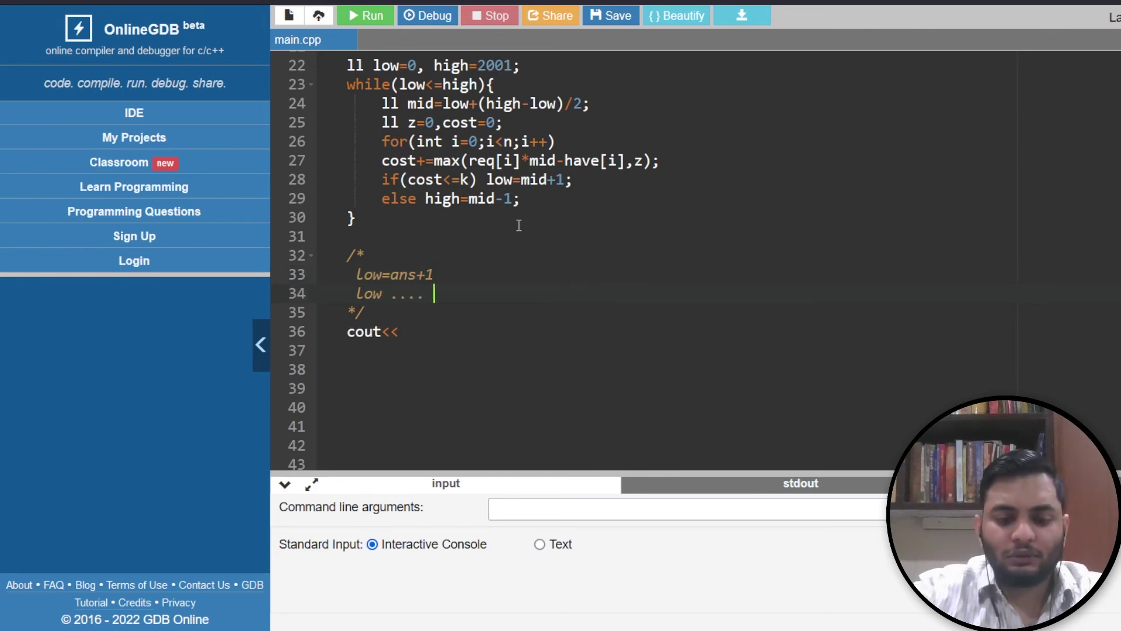
text(high)
click(361, 294)
text(ans+1)
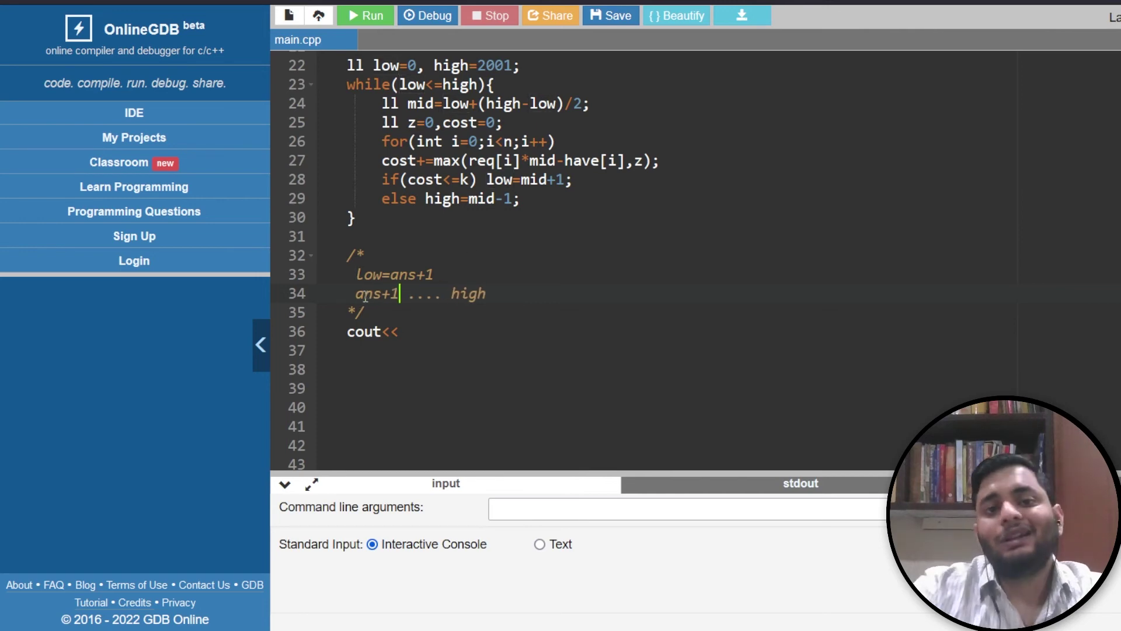
click(509, 314)
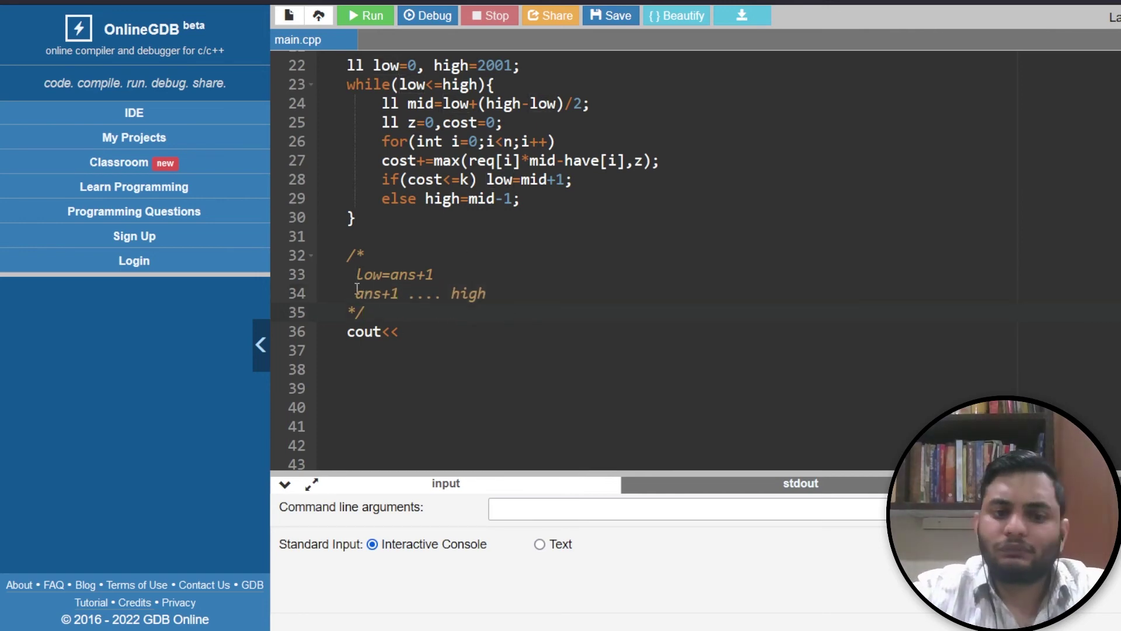
drag(356, 293, 491, 294)
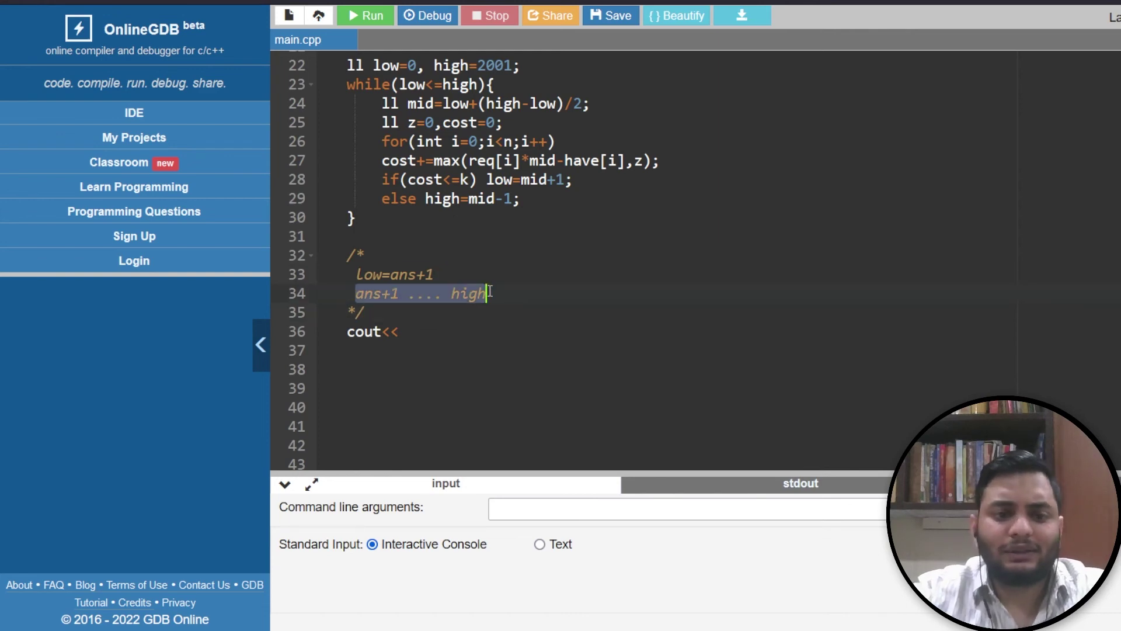
click(517, 280)
scroll(379, 298, up, 1)
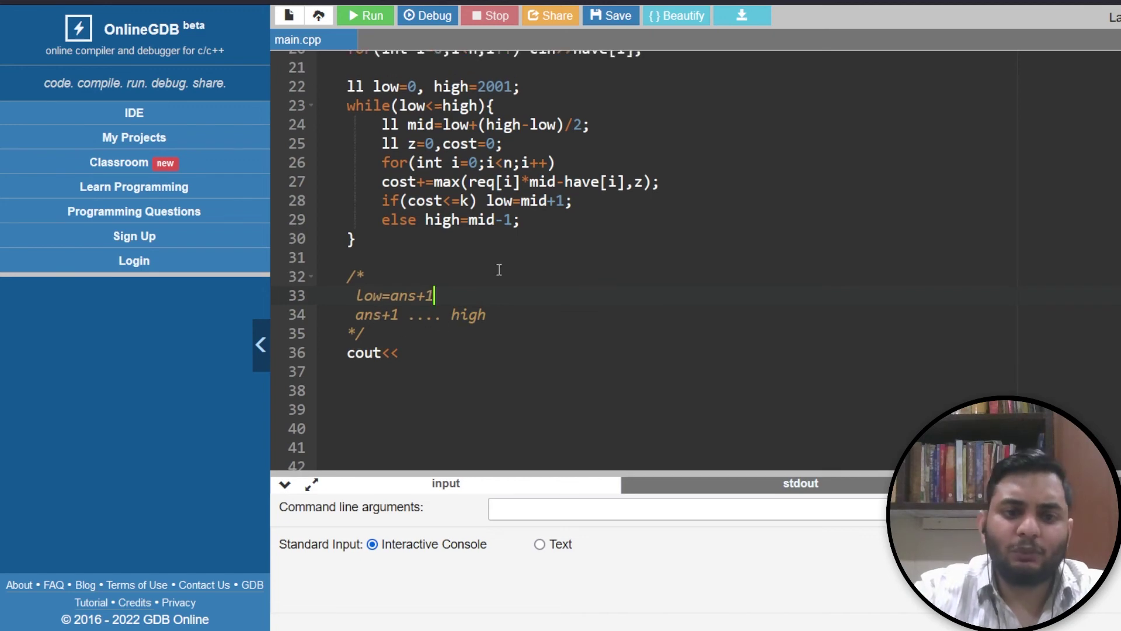
scroll(418, 329, up, 1)
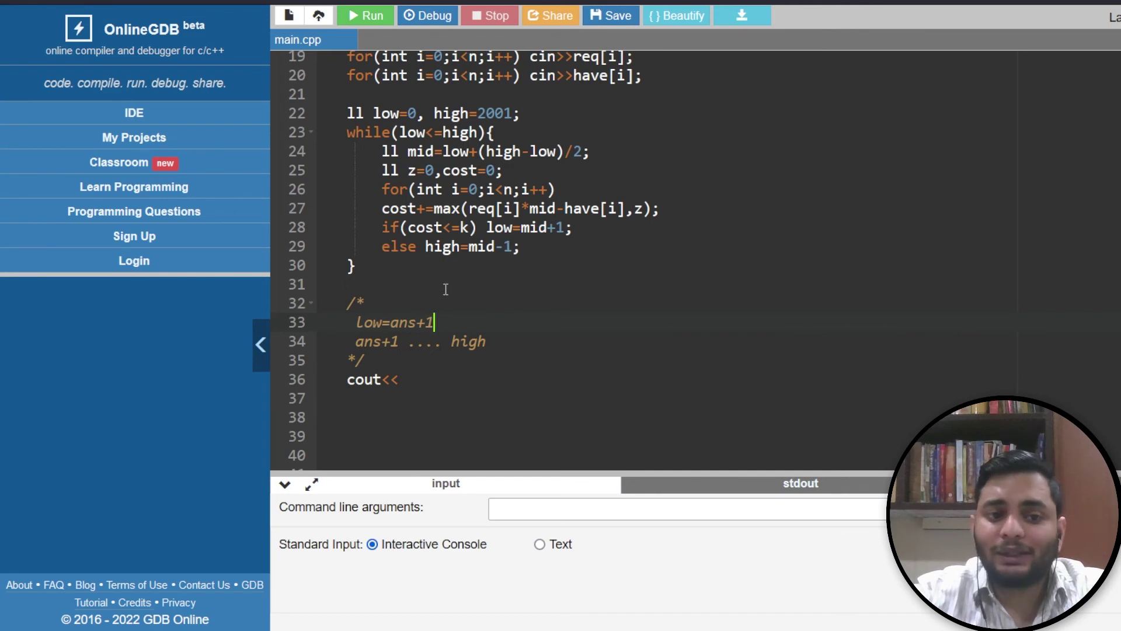
click(521, 340)
key(Return)
text(high low)
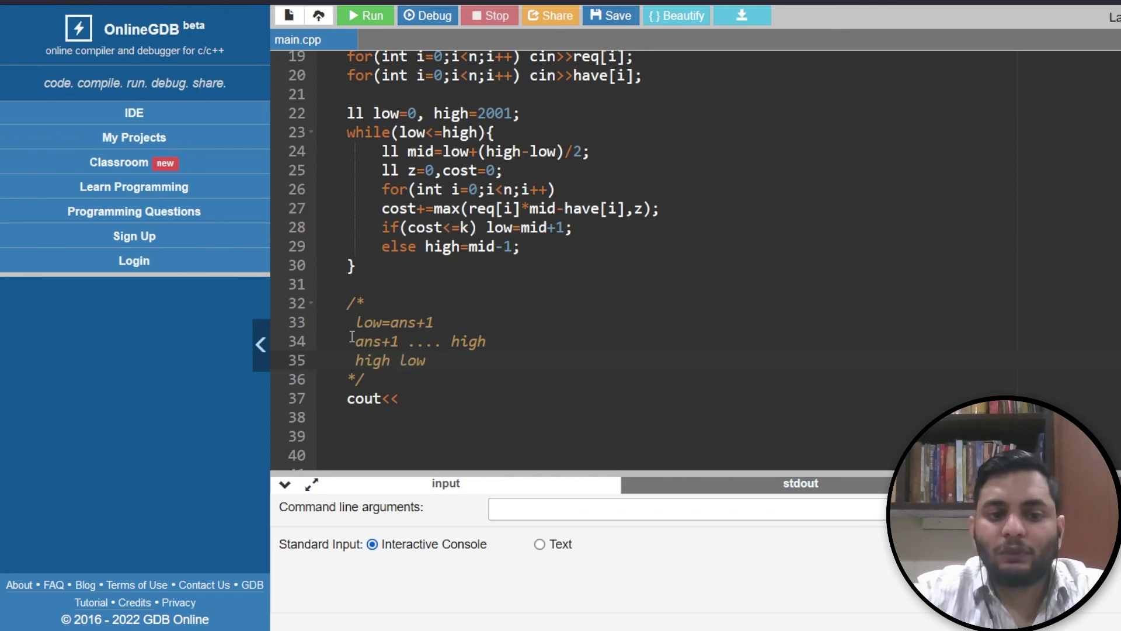
drag(349, 341, 402, 341)
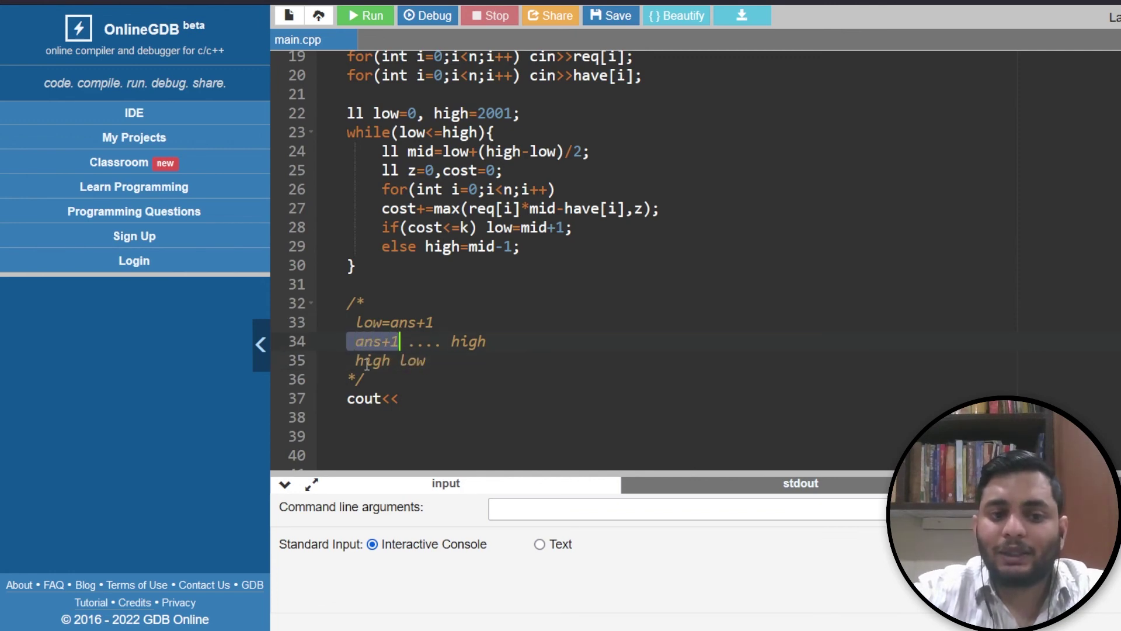
click(399, 399)
text(high;)
Copy the first Codeforces sample input and show OnlineGDB's program input settings
key(ctrl+Tab)
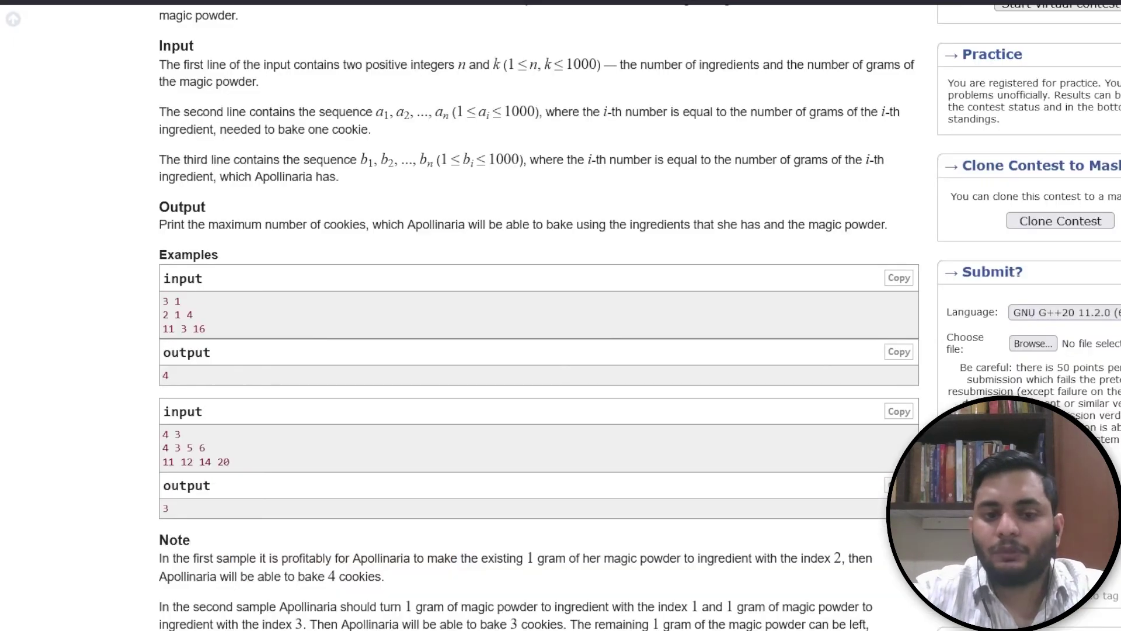
scroll(644, 385, down, 2)
click(890, 188)
key(ctrl+Tab)
click(663, 494)
Paste the sample into text input, run it, and confirm output 4 against Codeforces
click(539, 544)
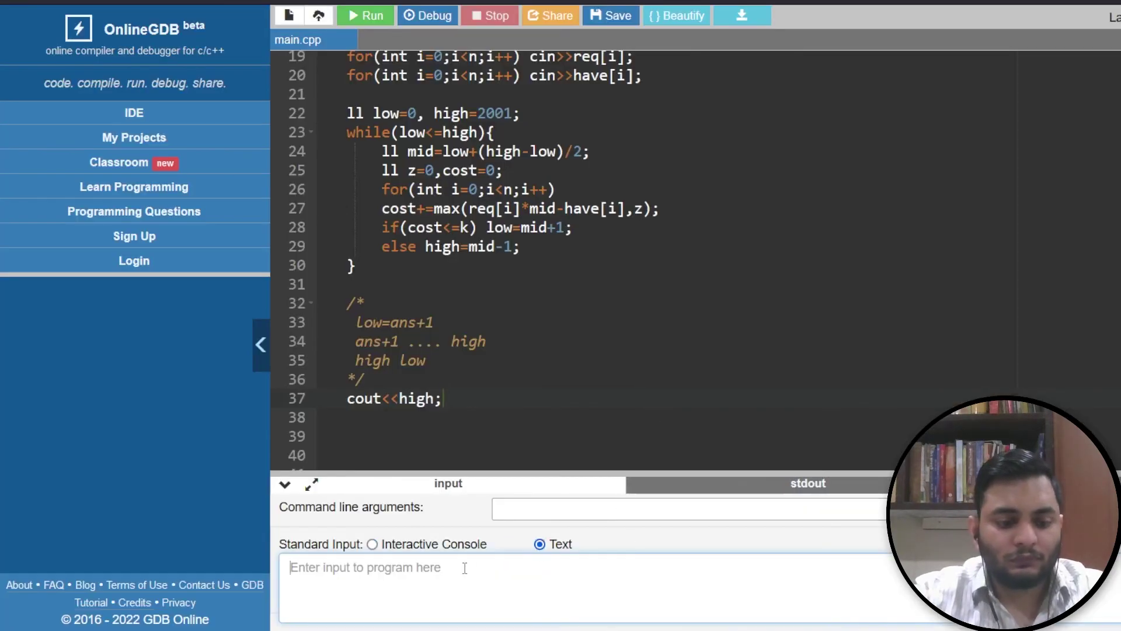
key(ctrl+v)
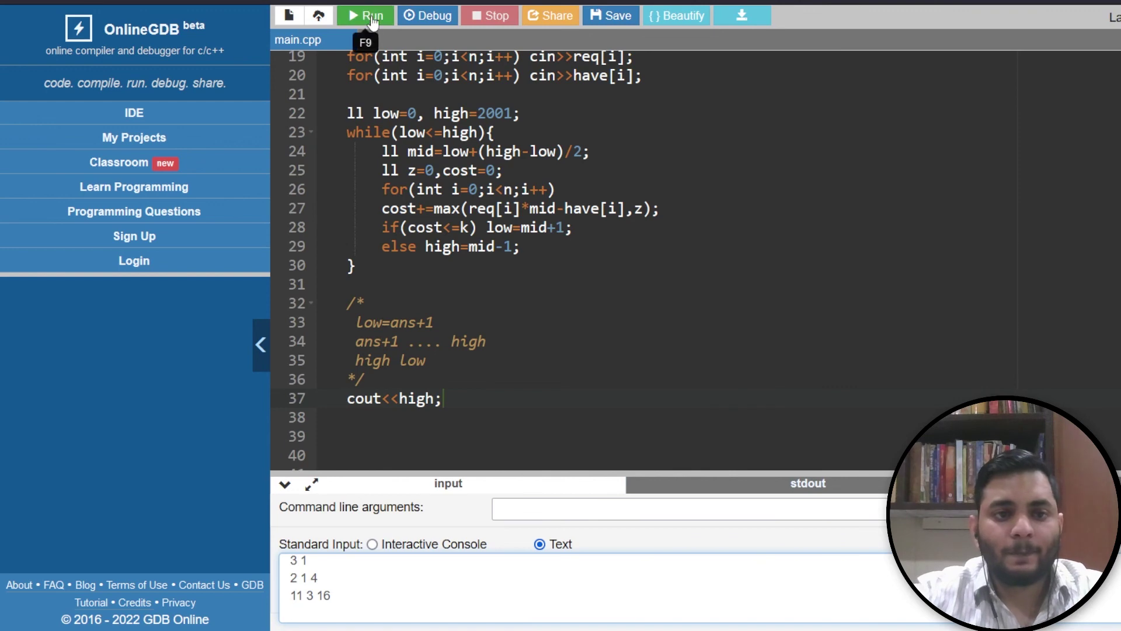
click(364, 17)
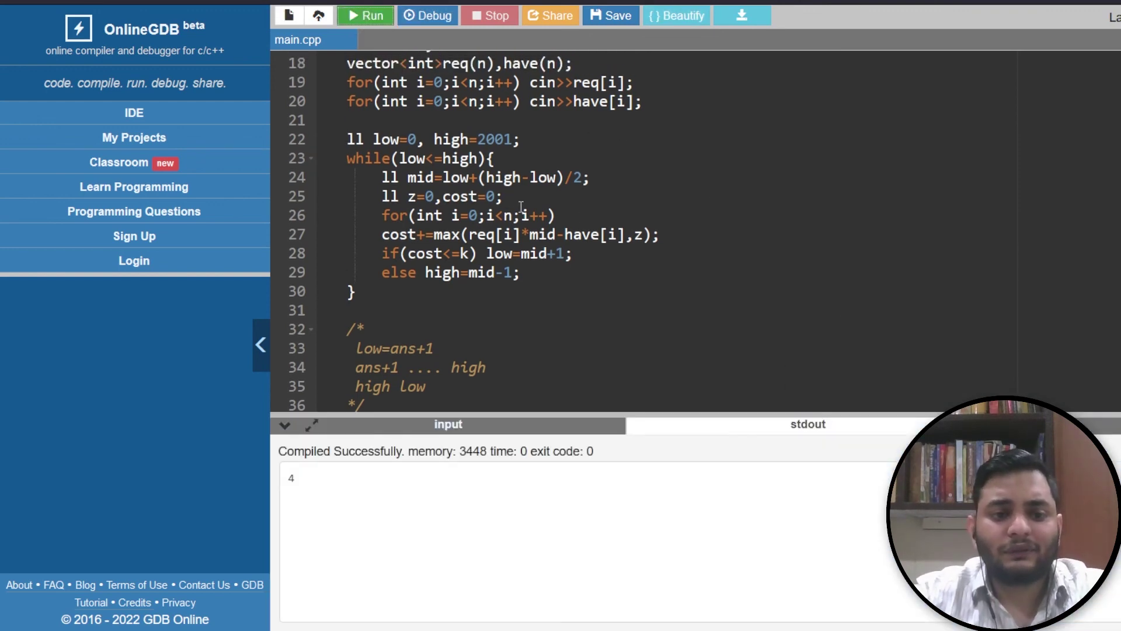
key(ctrl+Tab)
scroll(699, 229, down, 2)
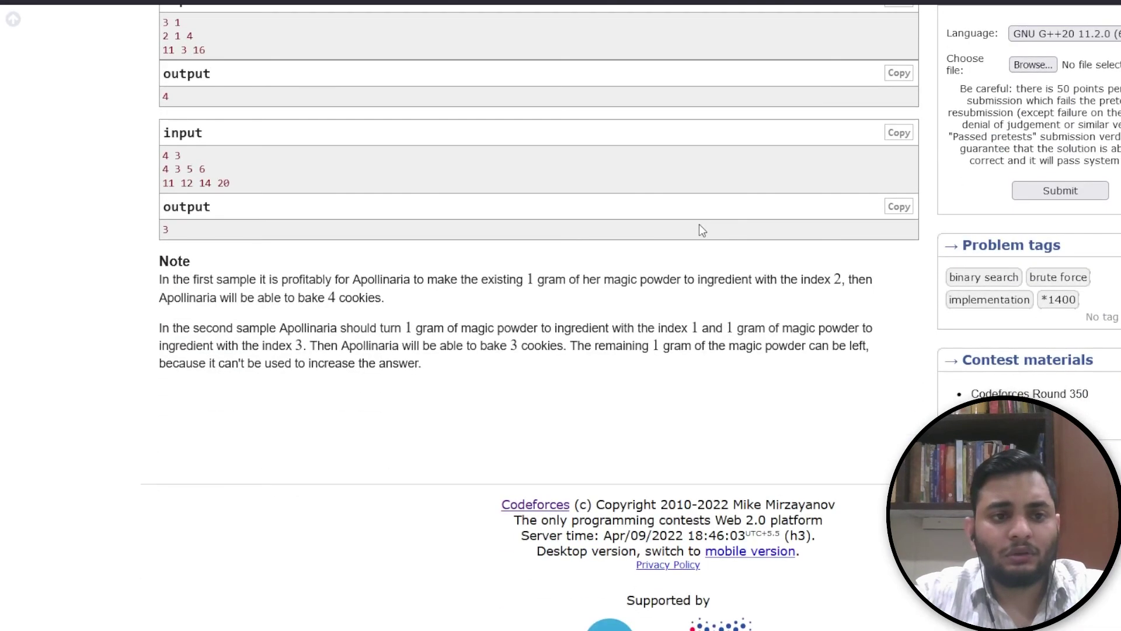
key(ctrl+Tab)
scroll(402, 258, up, 1)
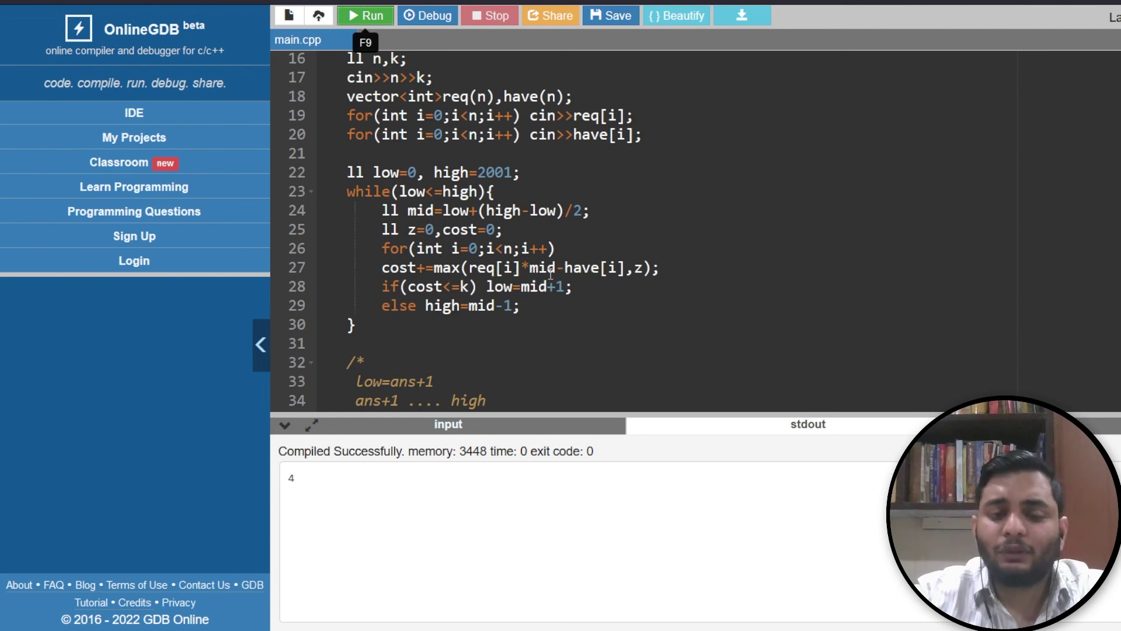
scroll(553, 275, up, 2)
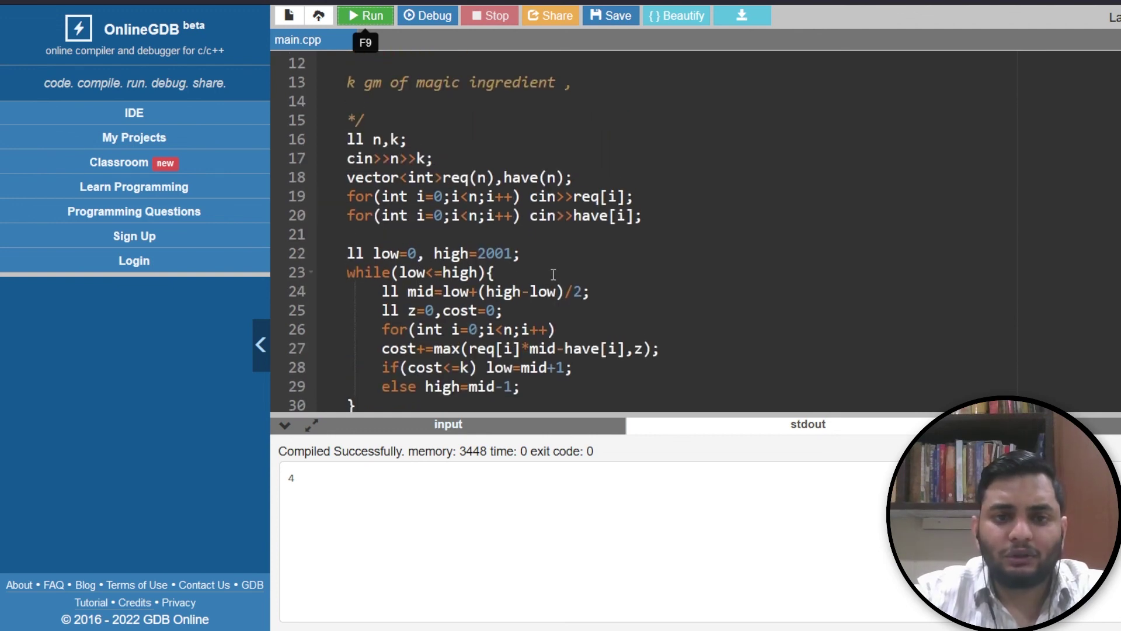
Download the code, choosing Leave page, then switch to the Codeforces My Submissions tab
click(743, 27)
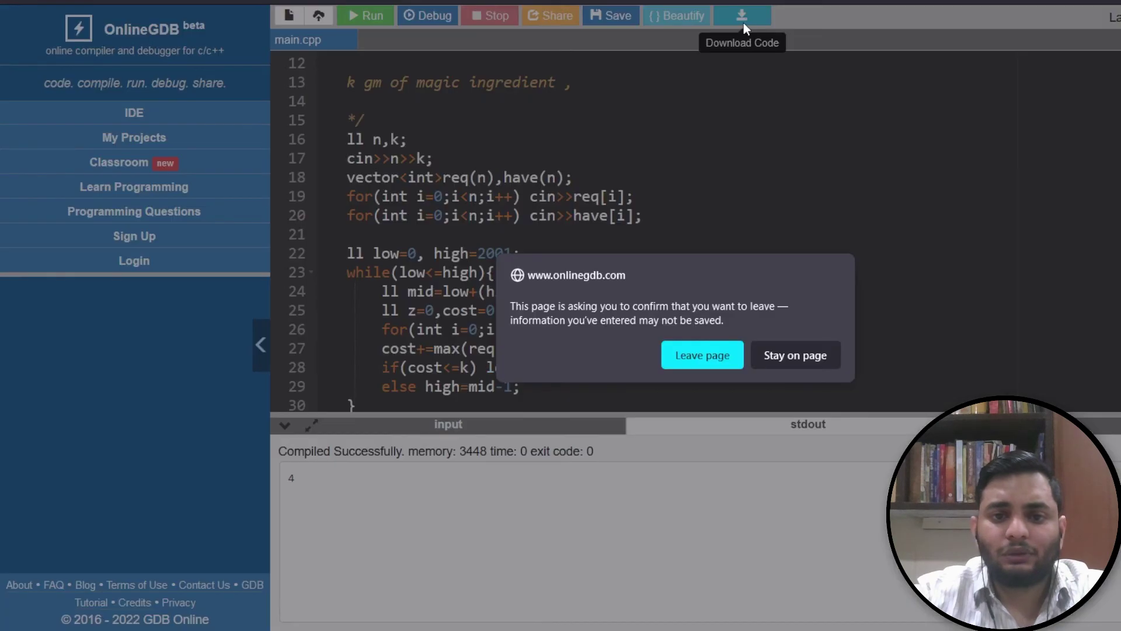
click(712, 361)
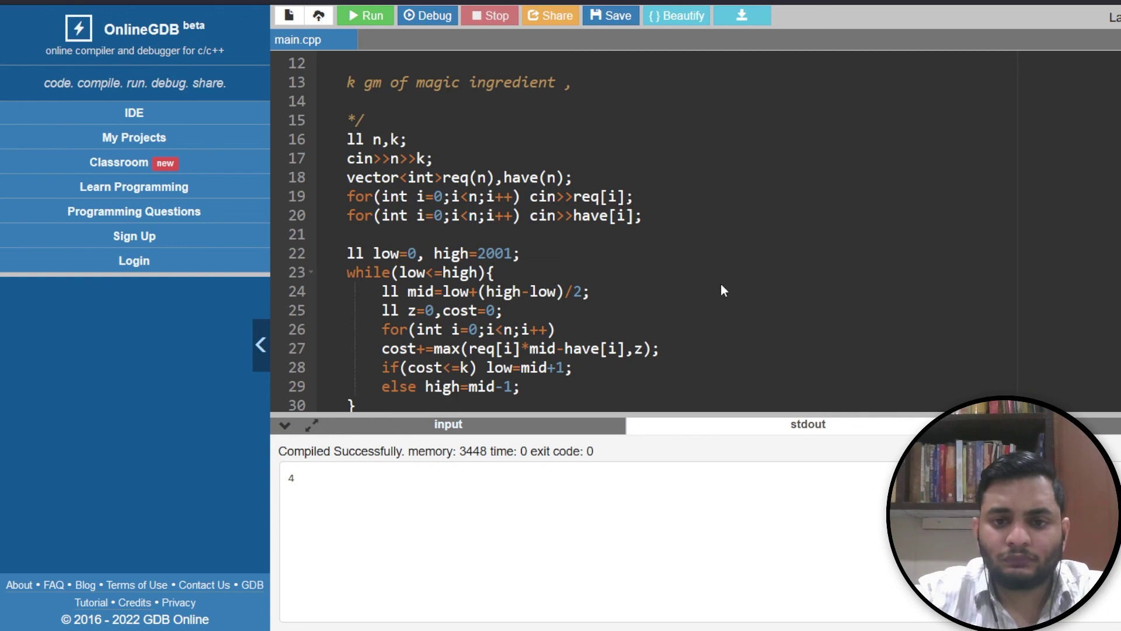
key(ctrl+Tab)
scroll(1036, 188, up, 1)
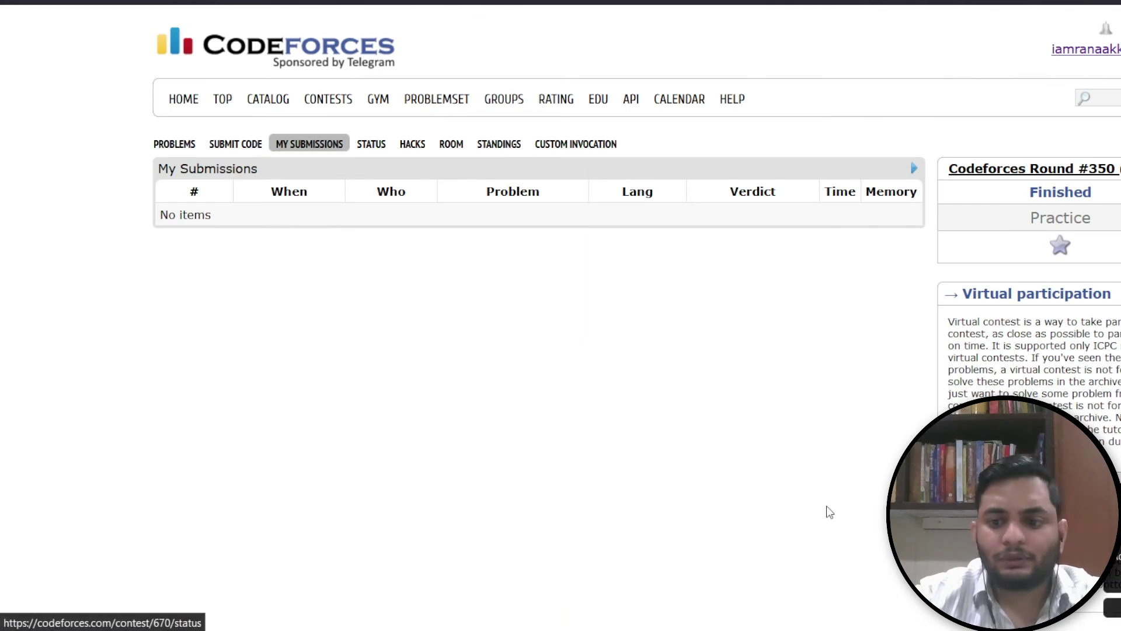
scroll(642, 393, down, 2)
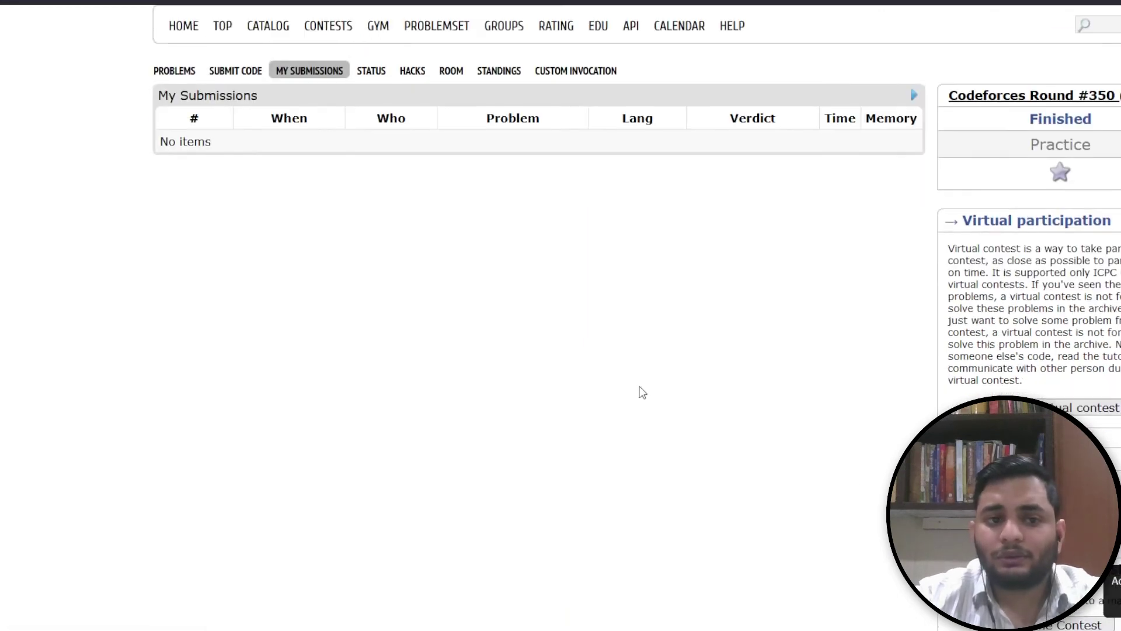
scroll(387, 208, up, 2)
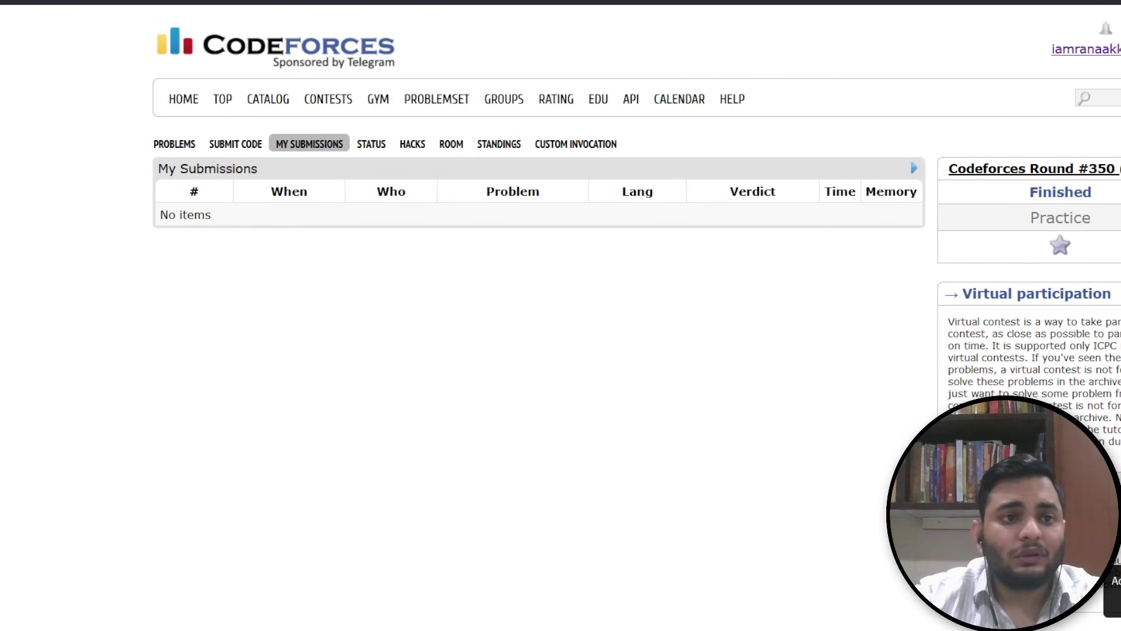
Reload My Submissions and highlight the Magic Powder verdict: Accepted, 31 ms
key(F5)
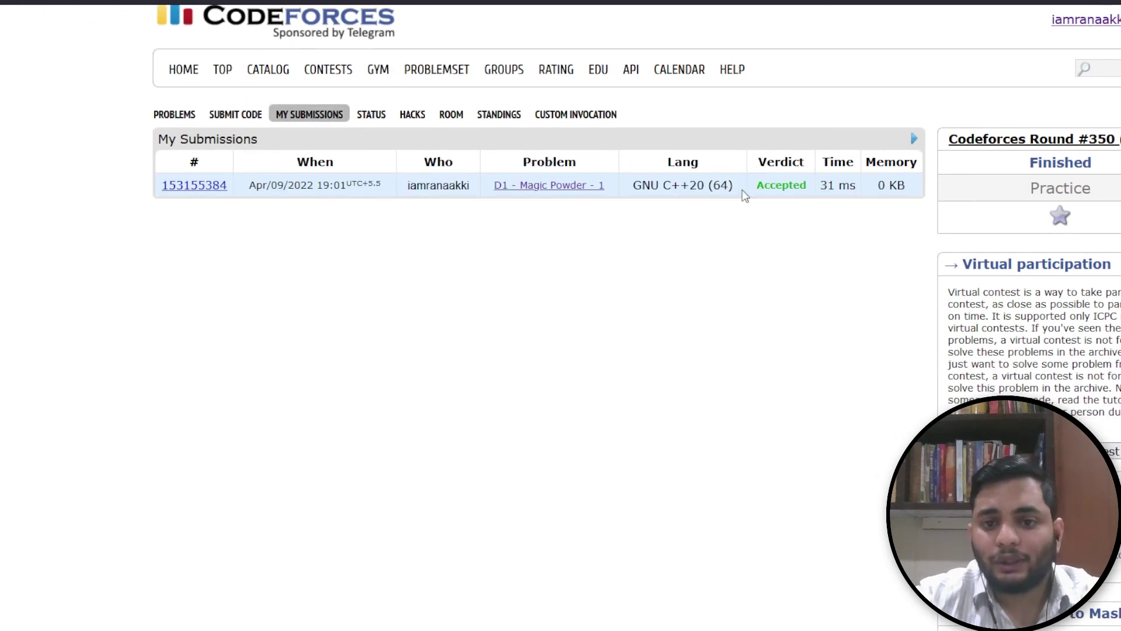
drag(755, 190, 841, 200)
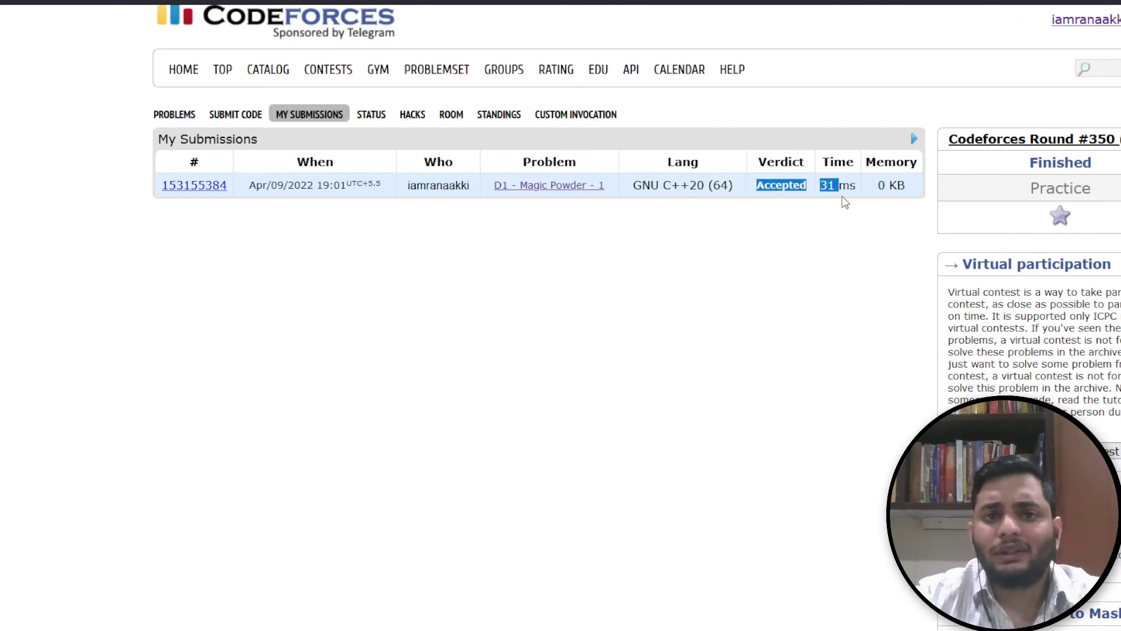
scroll(785, 256, up, 1)
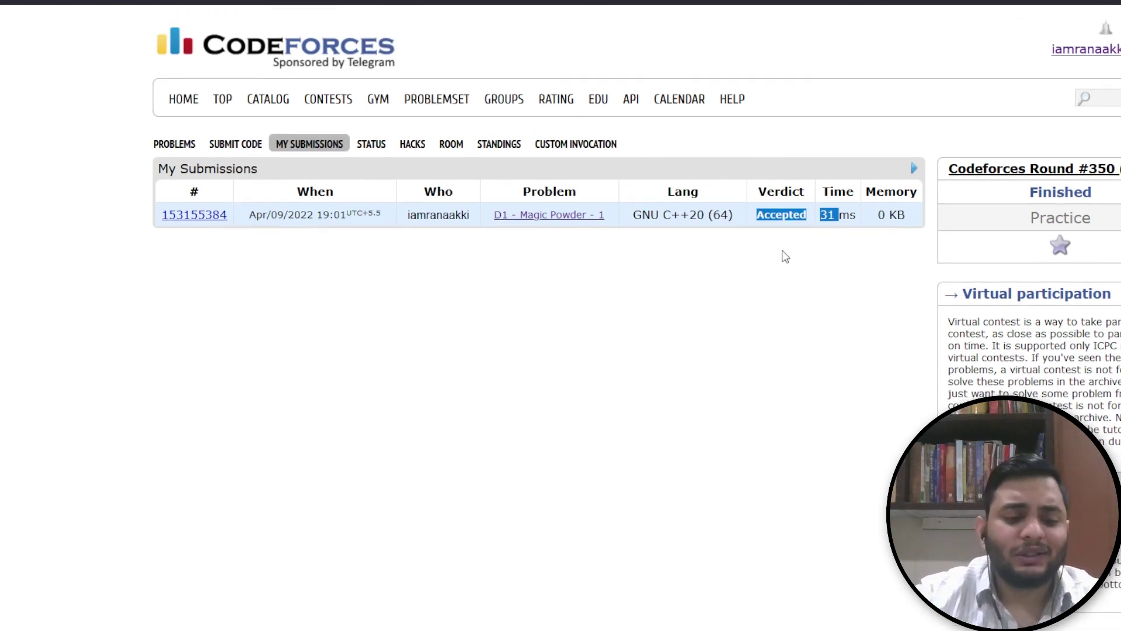